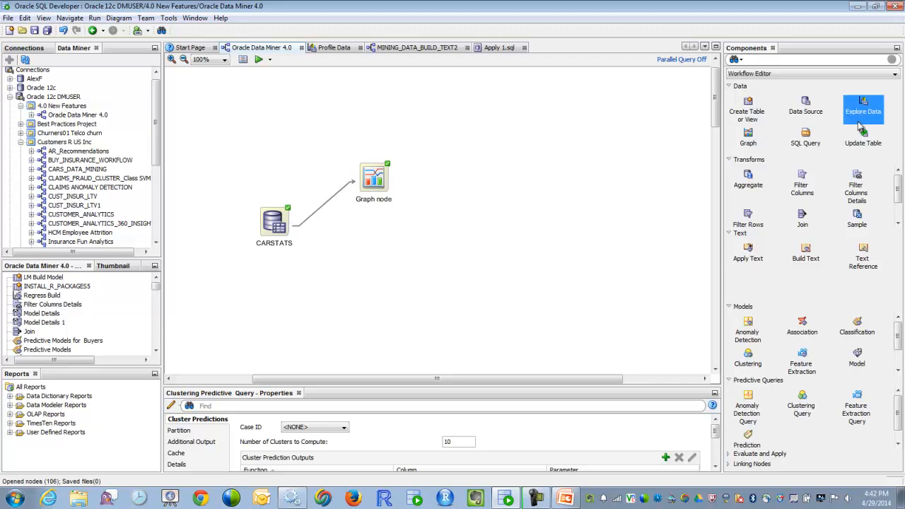
Step: Add a Graph node to the workflow above the existing nodes and connect the CARSTATS data source to it
click(748, 137)
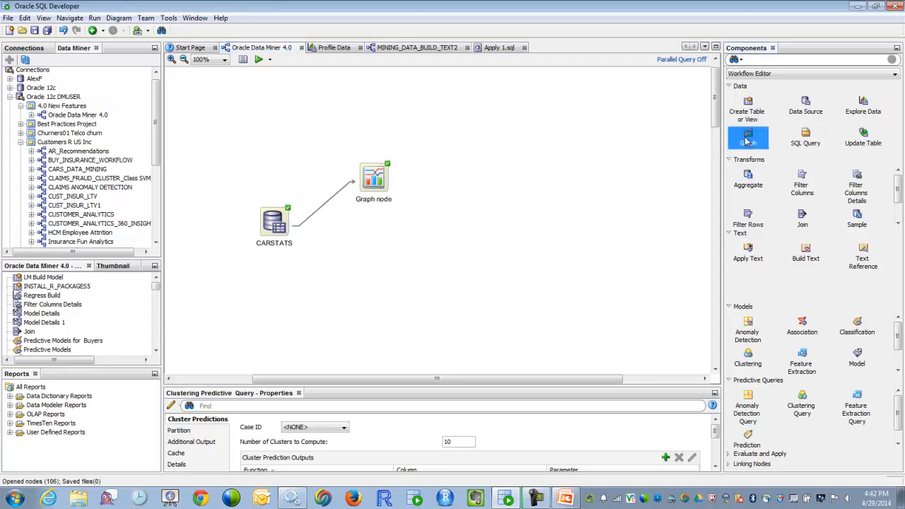
click(297, 124)
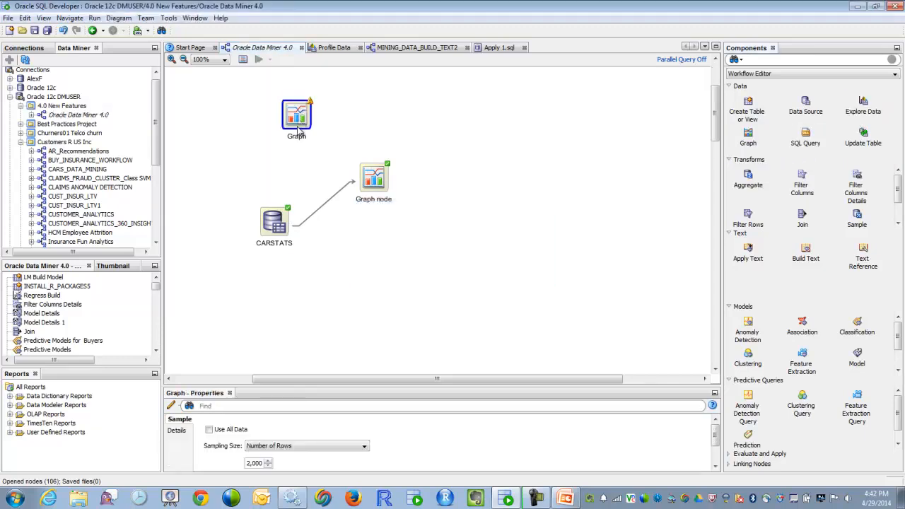
right_click(286, 225)
click(313, 193)
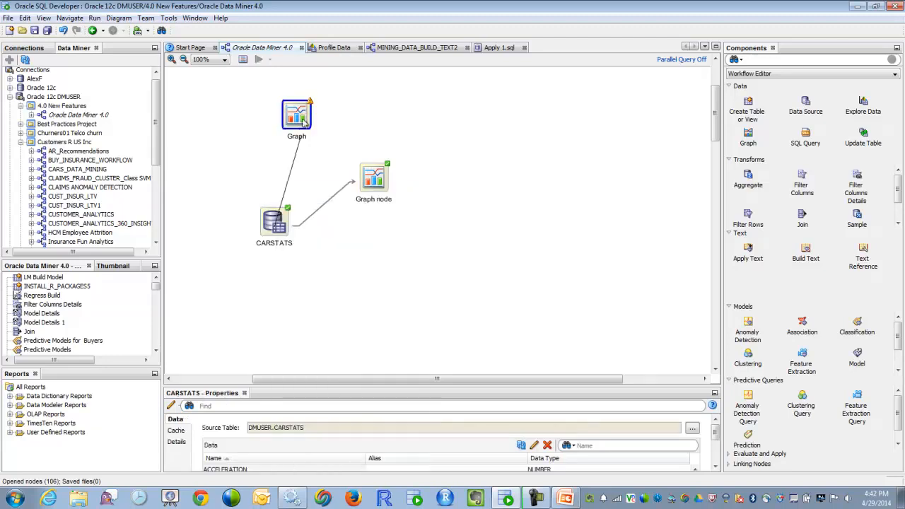
click(300, 112)
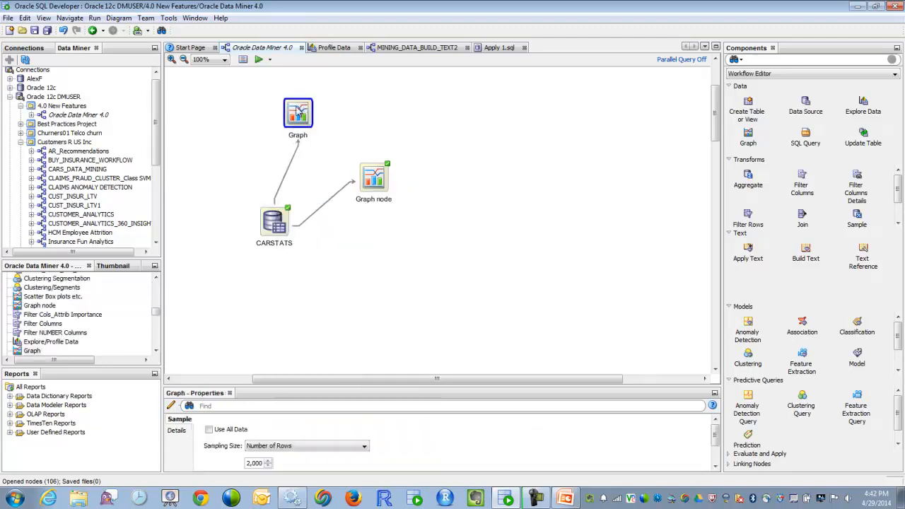
Step: Create a box graph of MPG grouped by CYLINDERS in the new Graph node and close its graph view
double_click(298, 113)
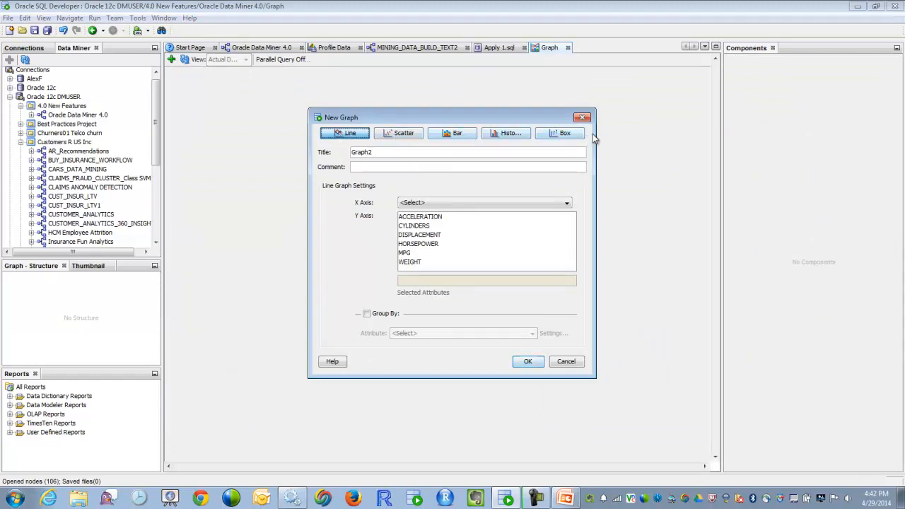
click(564, 138)
click(431, 203)
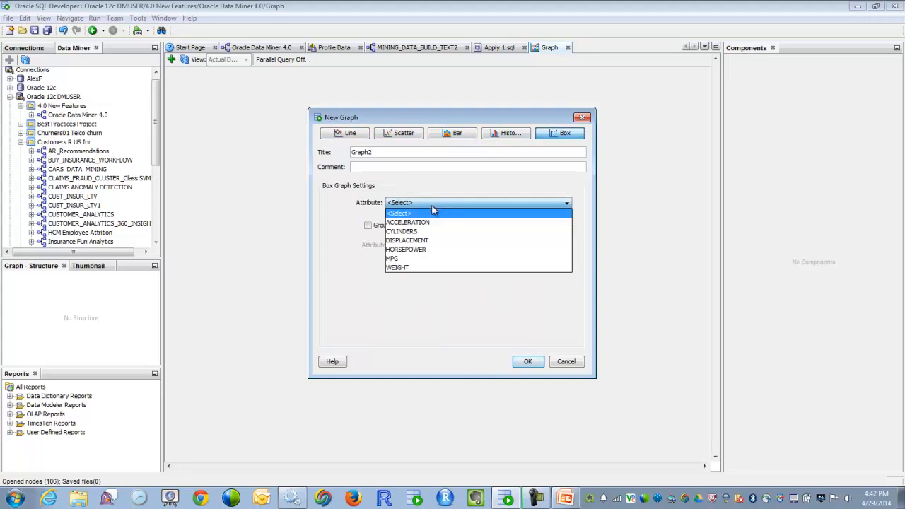
click(407, 259)
click(368, 225)
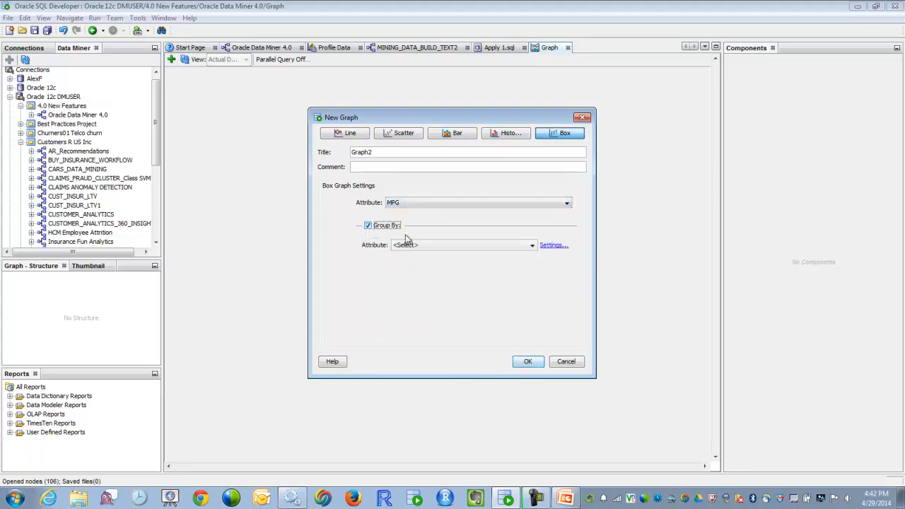
click(413, 246)
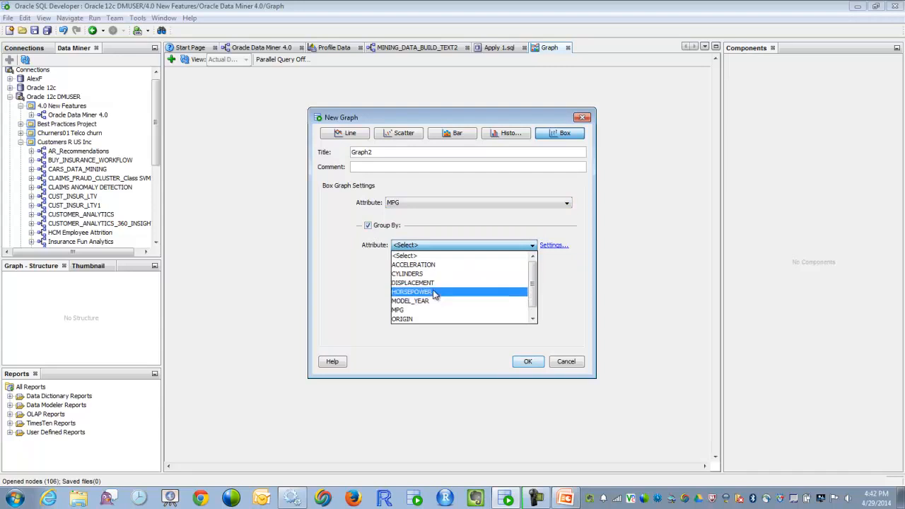
click(434, 274)
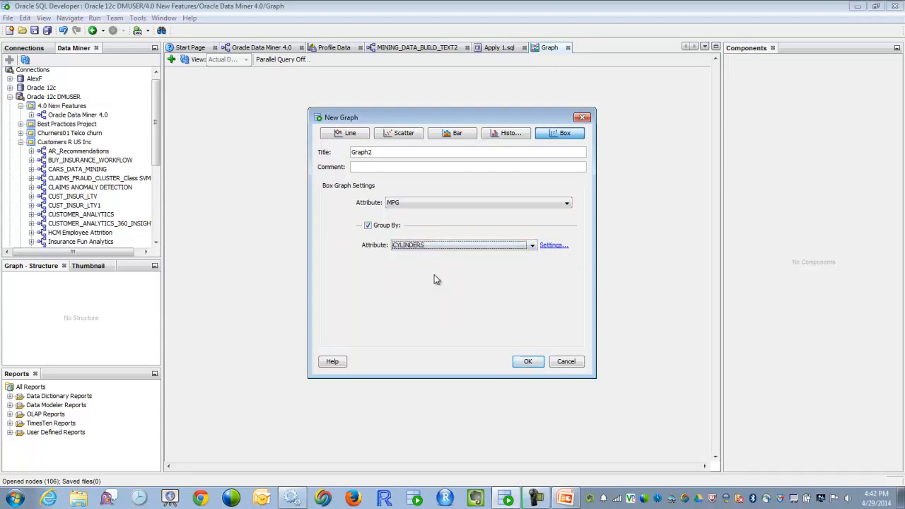
click(527, 361)
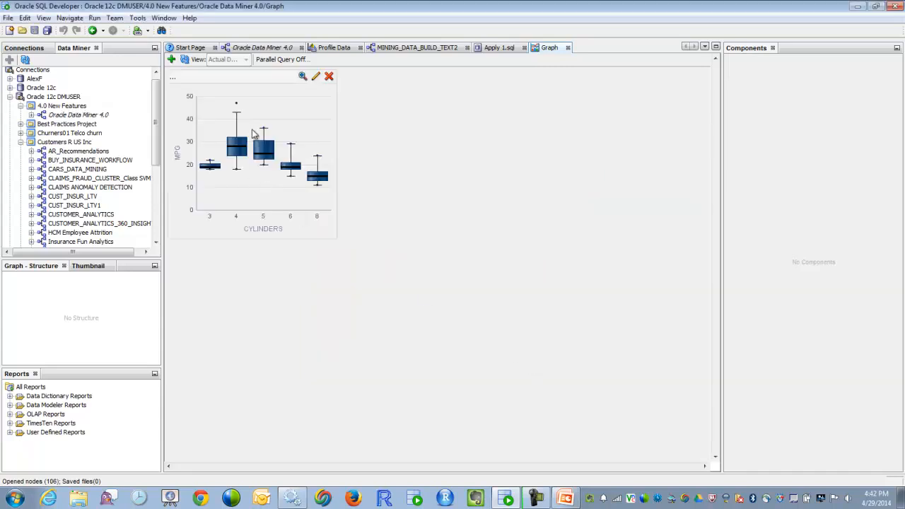
click(171, 59)
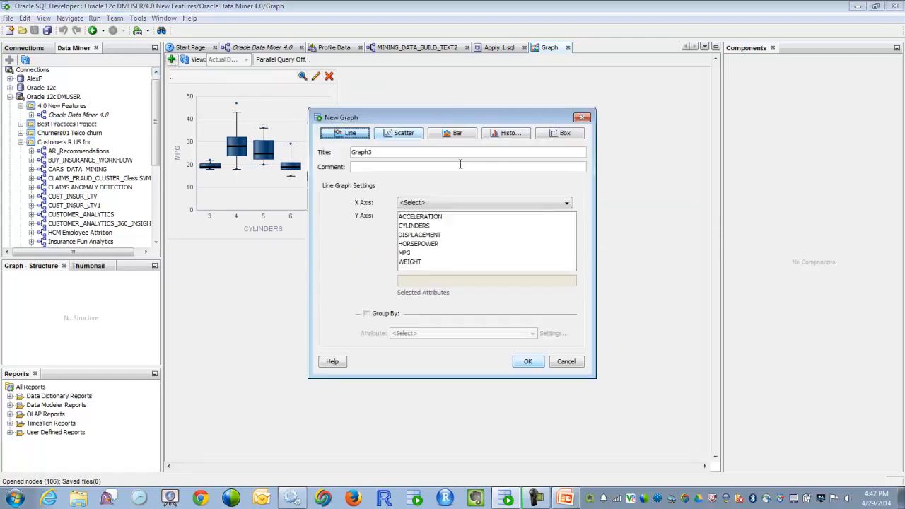
click(566, 364)
click(567, 47)
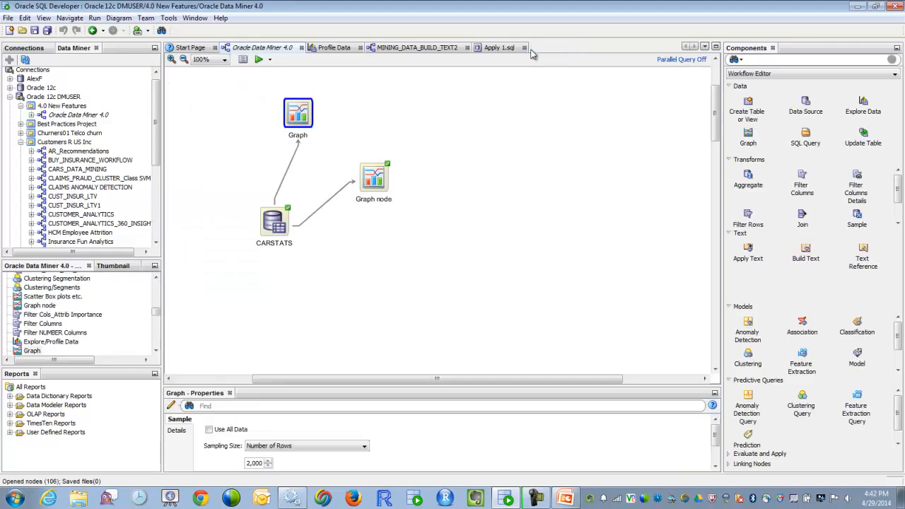
Step: Show the saved graphs of the existing node named Graph node, look them over and close the view
right_click(373, 177)
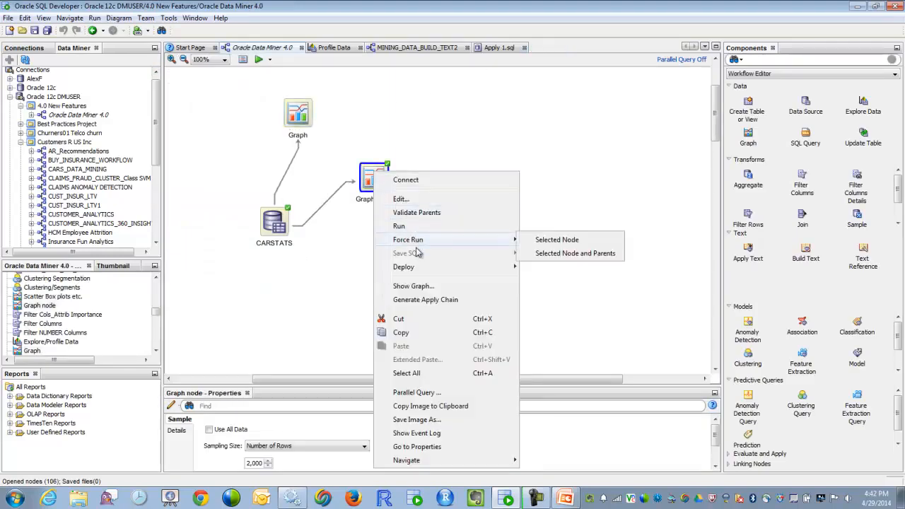
click(420, 287)
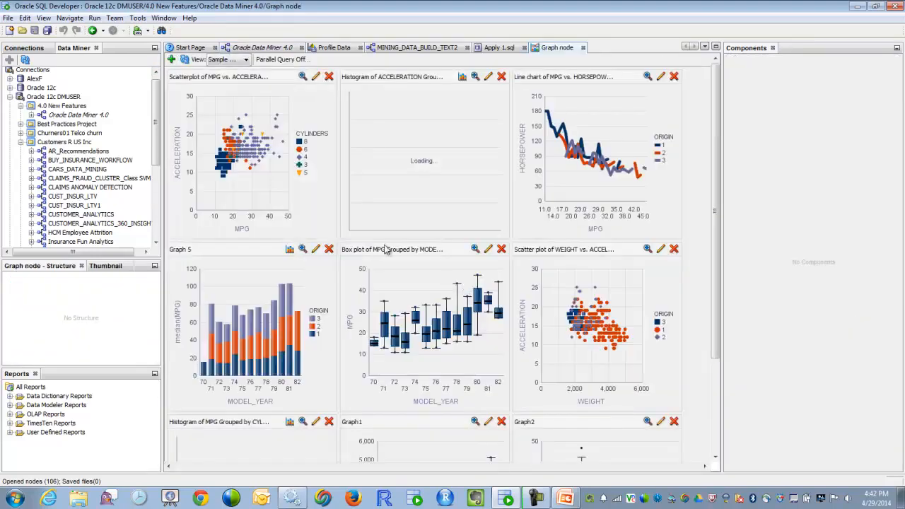
mouse_move(420, 176)
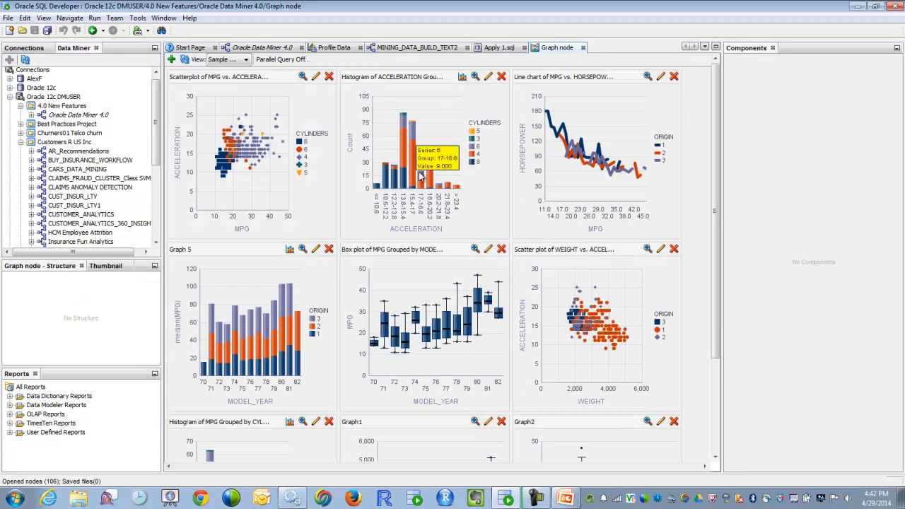
drag(718, 285, 740, 226)
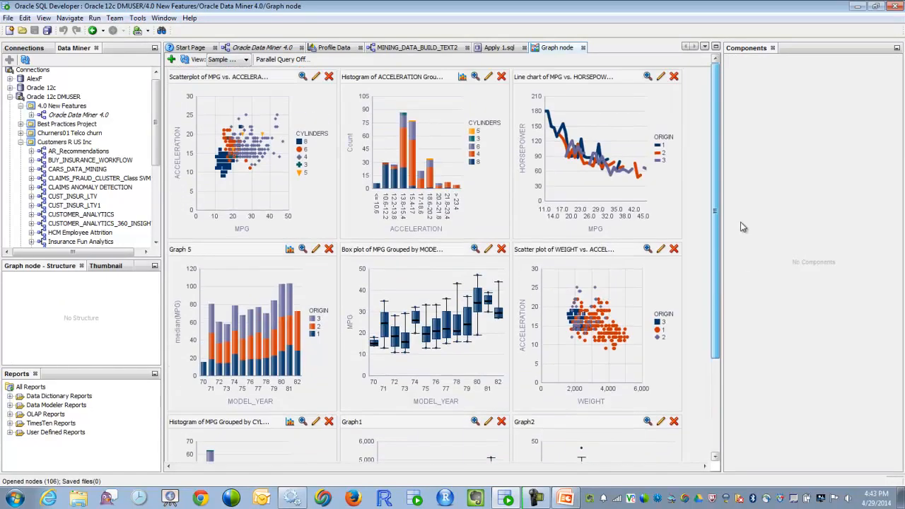
click(583, 48)
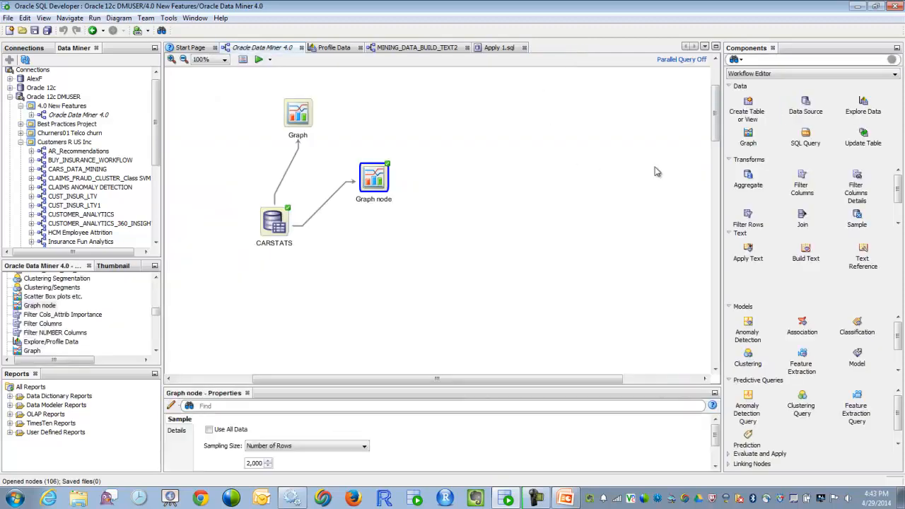
Step: Open the RFM Analysis SQL Query node's query and preview the data it returns
drag(716, 131, 720, 183)
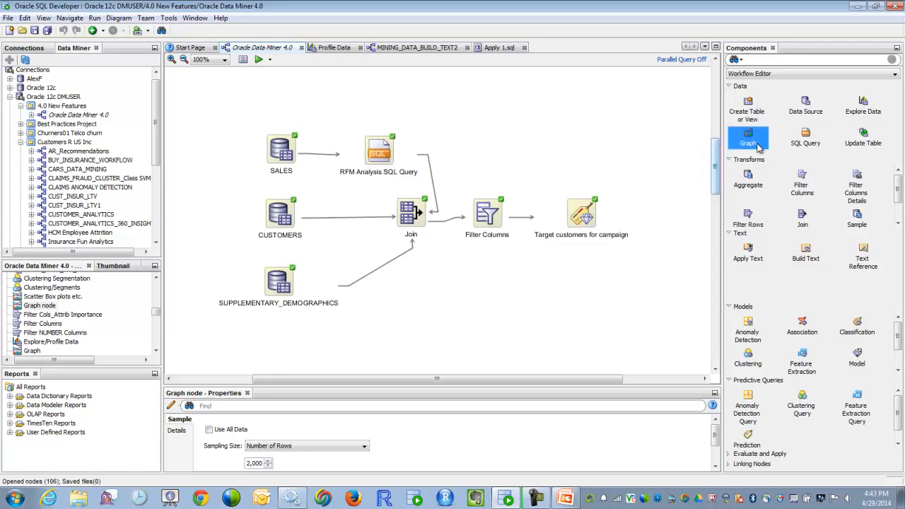
click(805, 142)
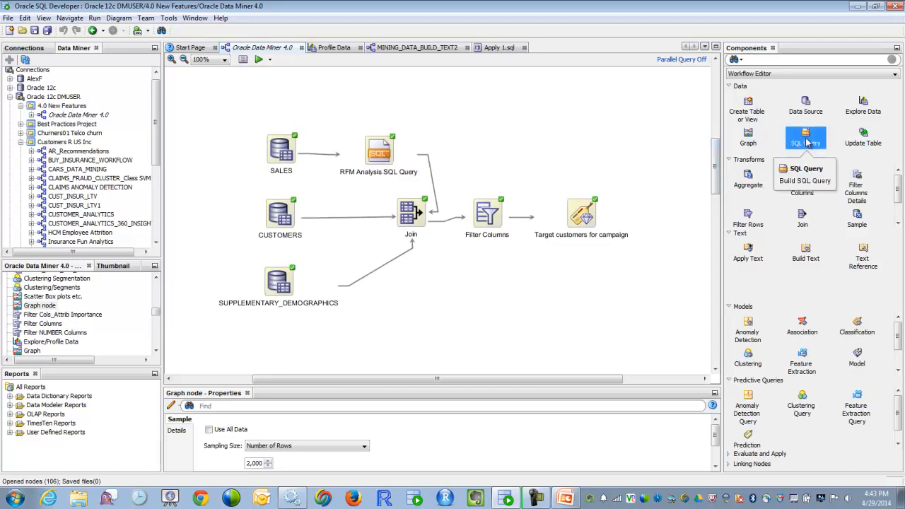
double_click(380, 150)
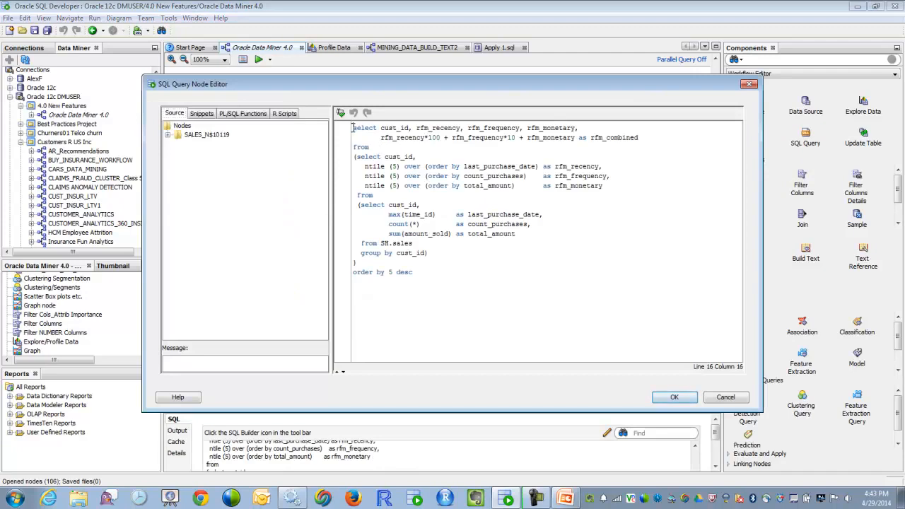
drag(353, 128, 468, 274)
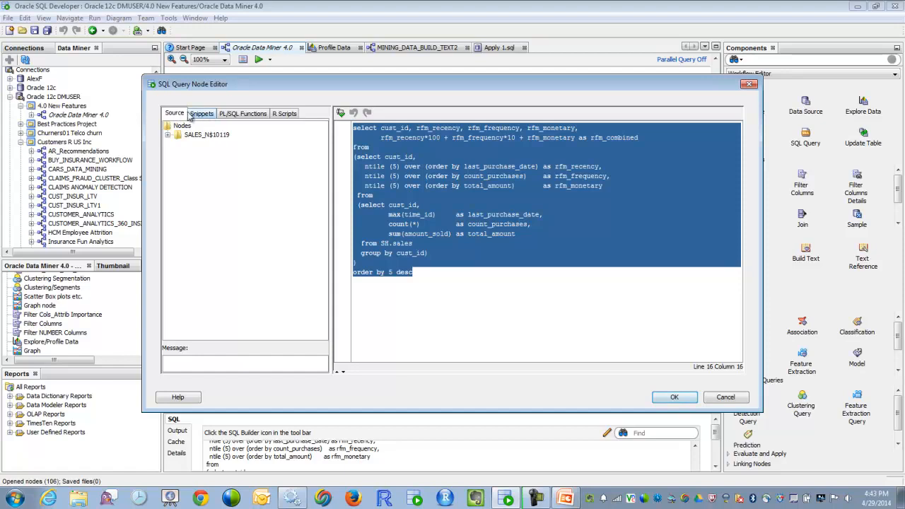
click(340, 113)
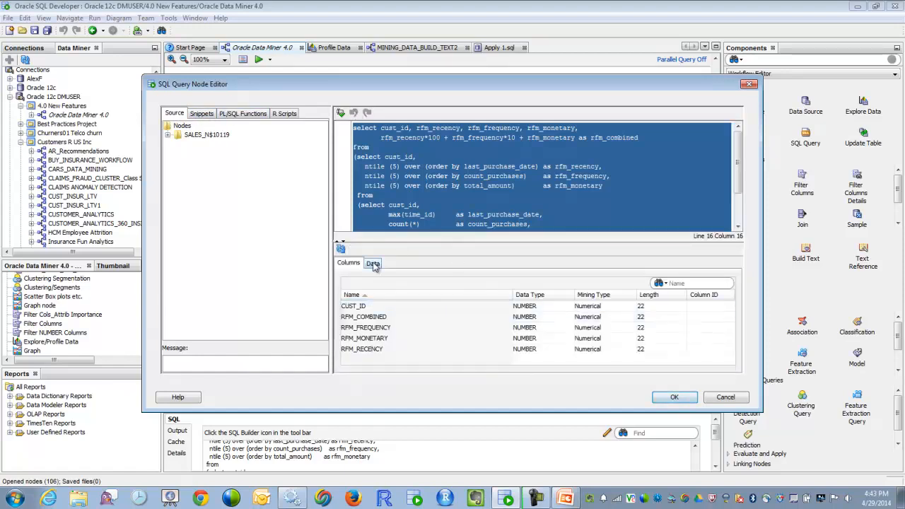
click(373, 264)
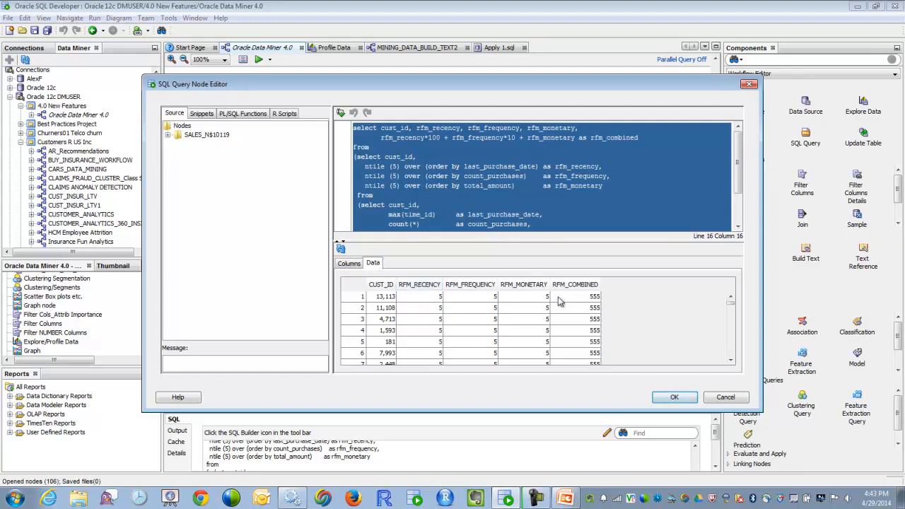
Step: Enlarge the query text area to read the full RFM statement, and close the query editor with OK
click(450, 177)
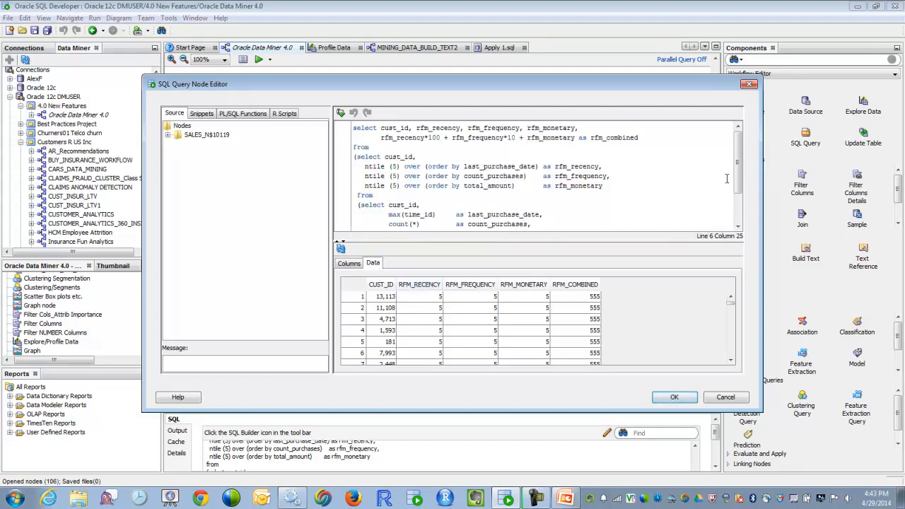
drag(669, 242, 659, 288)
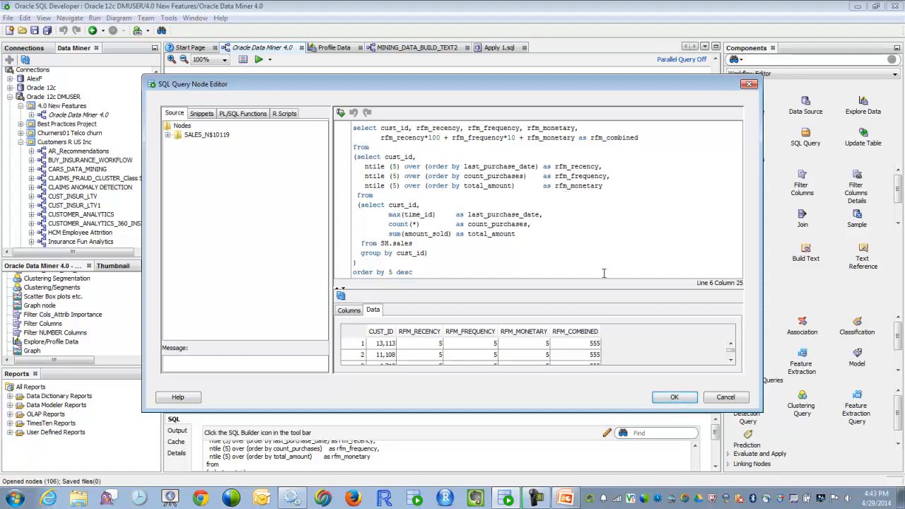
click(674, 398)
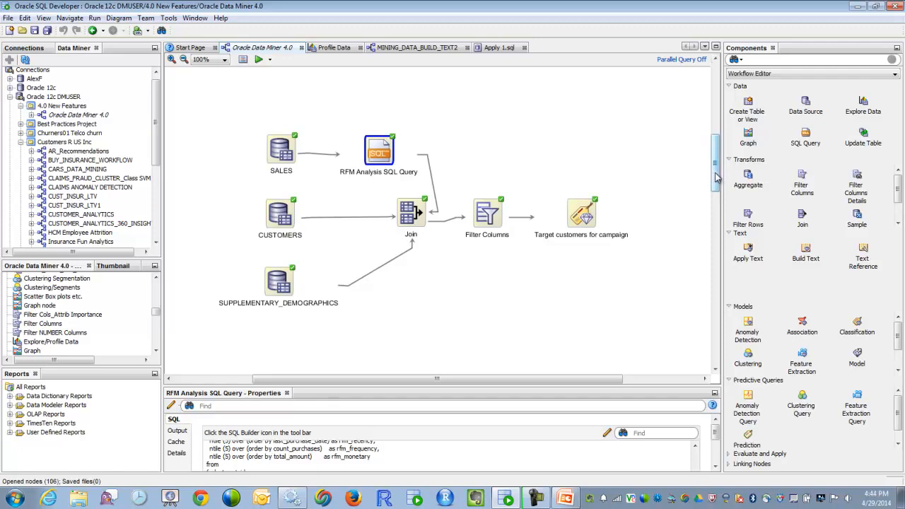
Step: Inspect the LM Build node's SQL query and its list of available R scripts, leaving the query unchanged
scroll(516, 252, down, 5)
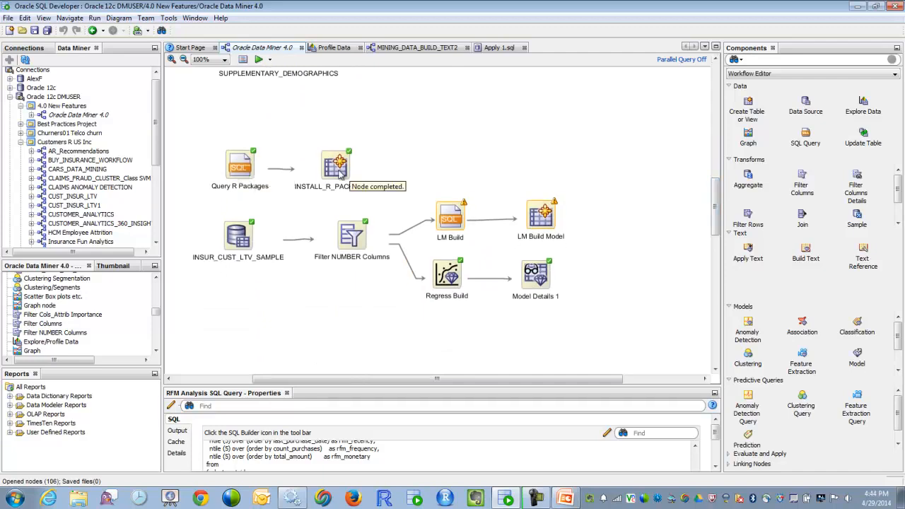
double_click(449, 217)
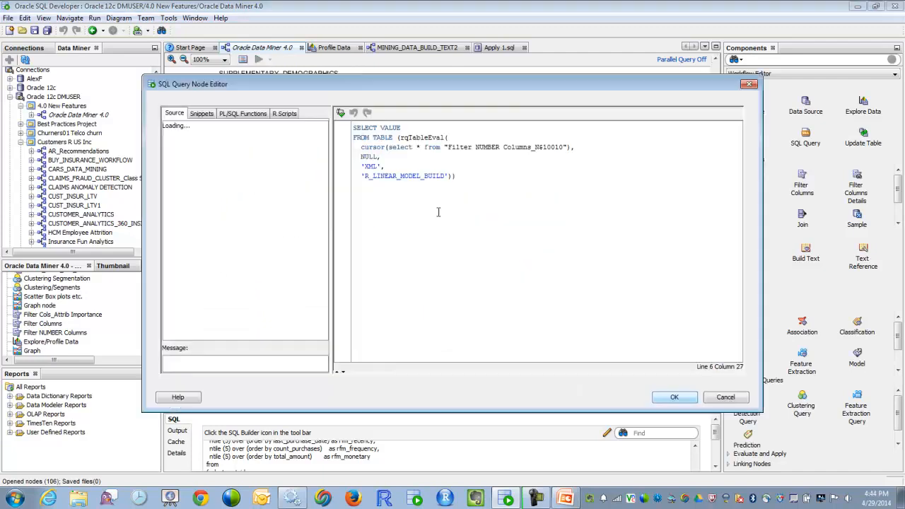
click(285, 114)
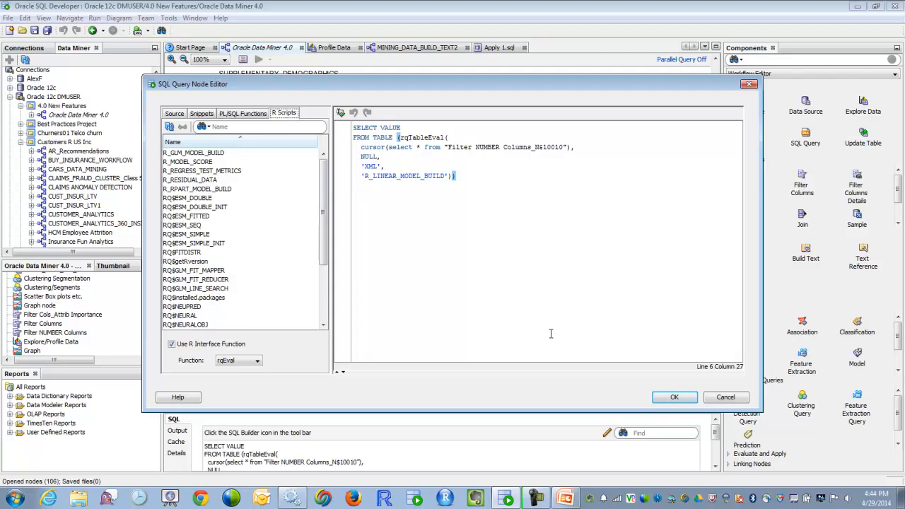
click(724, 399)
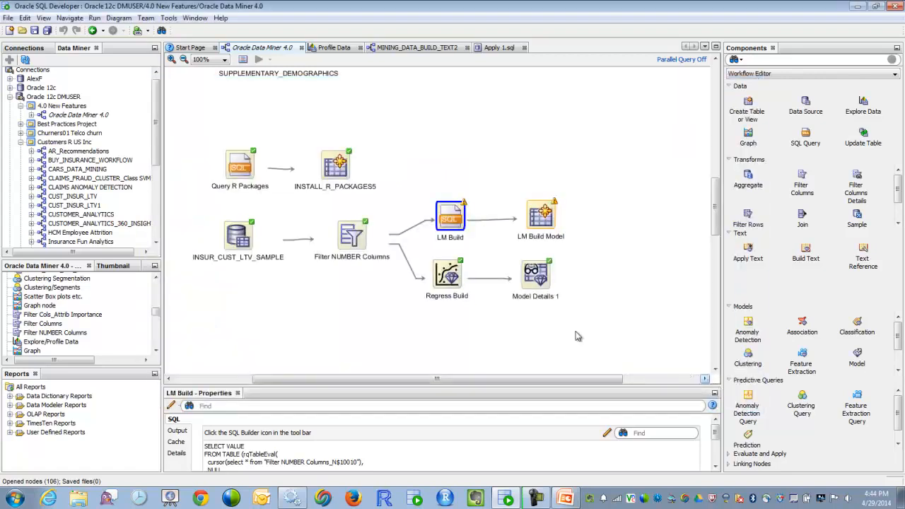
Step: Review the SQL script deployment settings for the Likely Buyers node and its dependent nodes, without generating the script
drag(714, 223, 714, 283)
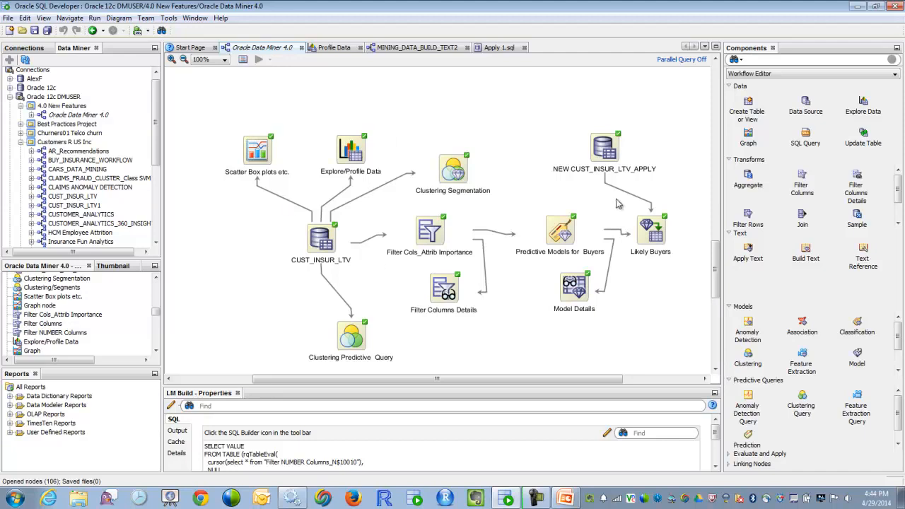
click(657, 239)
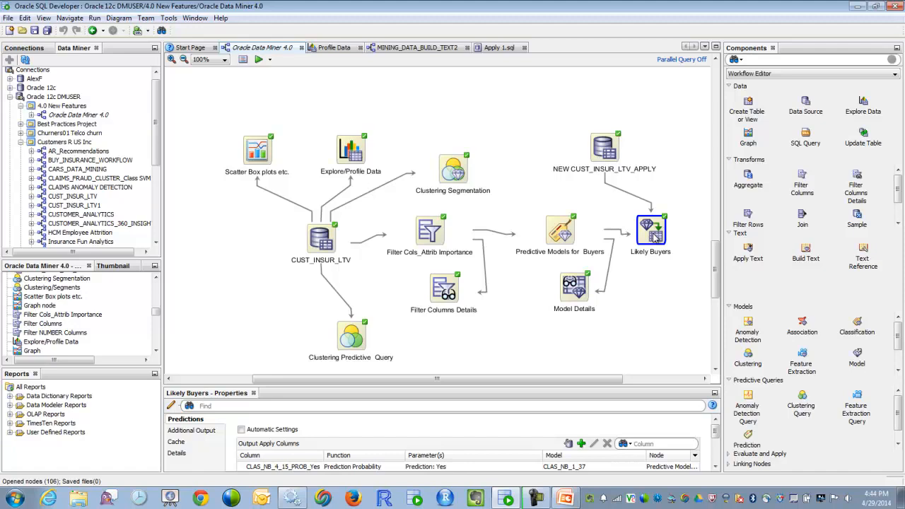
right_click(656, 239)
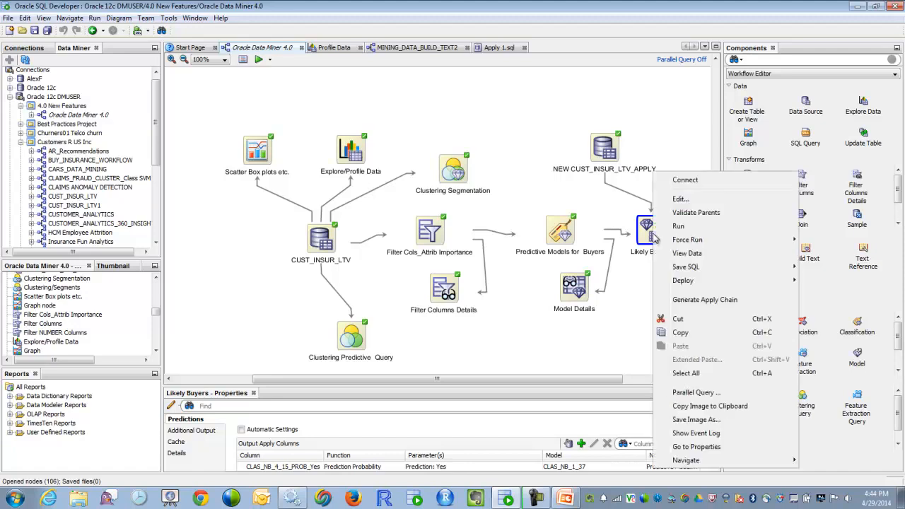
mouse_move(685, 282)
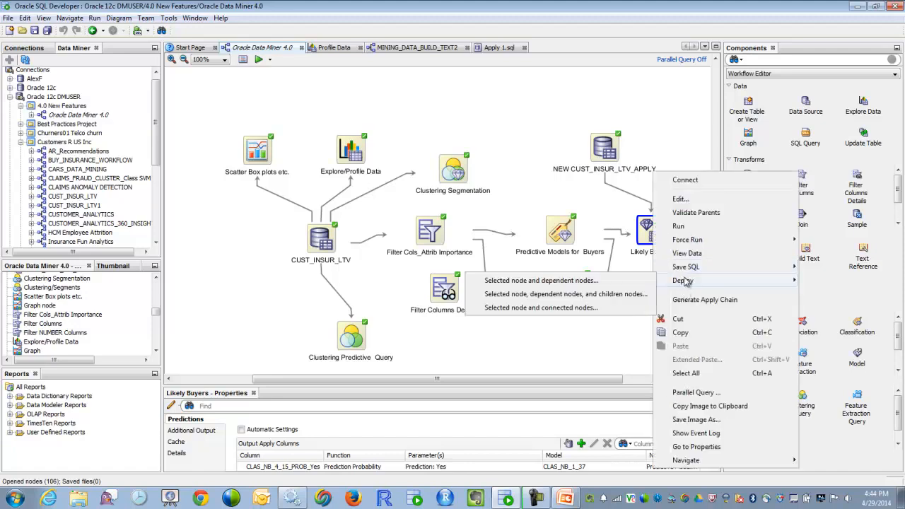
click(552, 284)
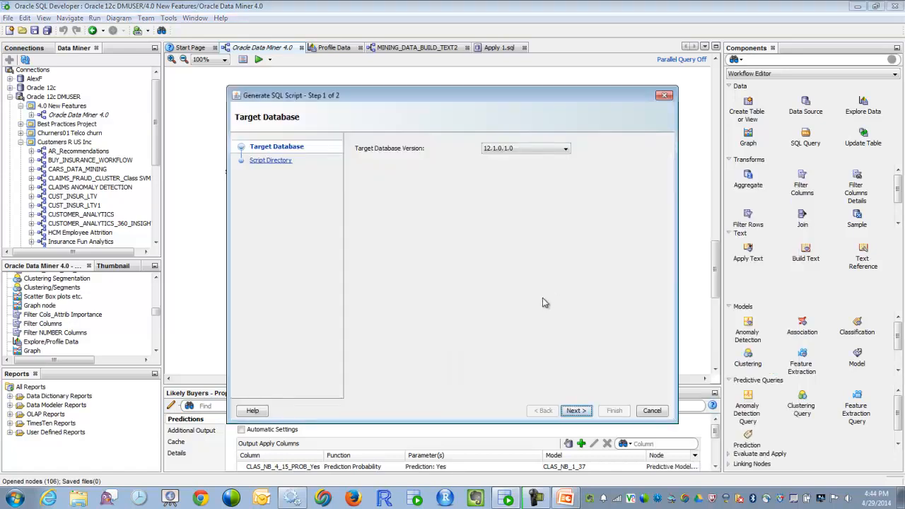
click(577, 411)
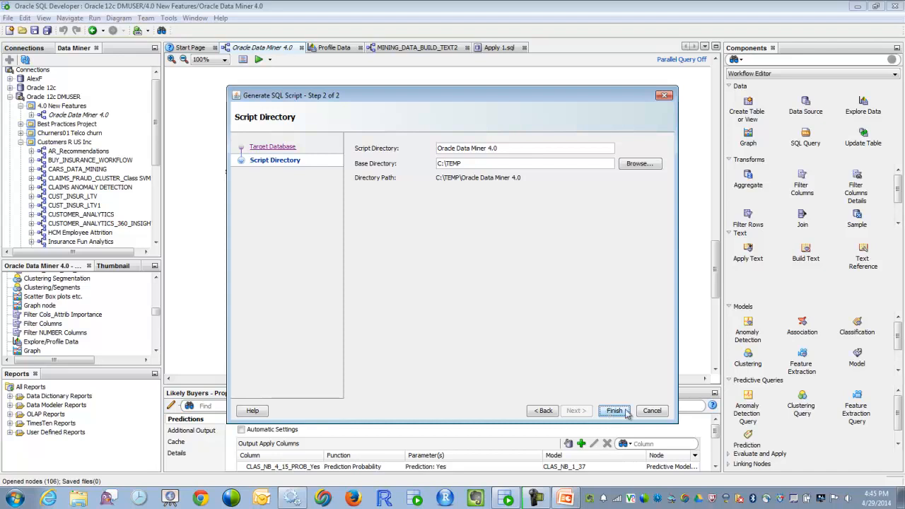
click(651, 411)
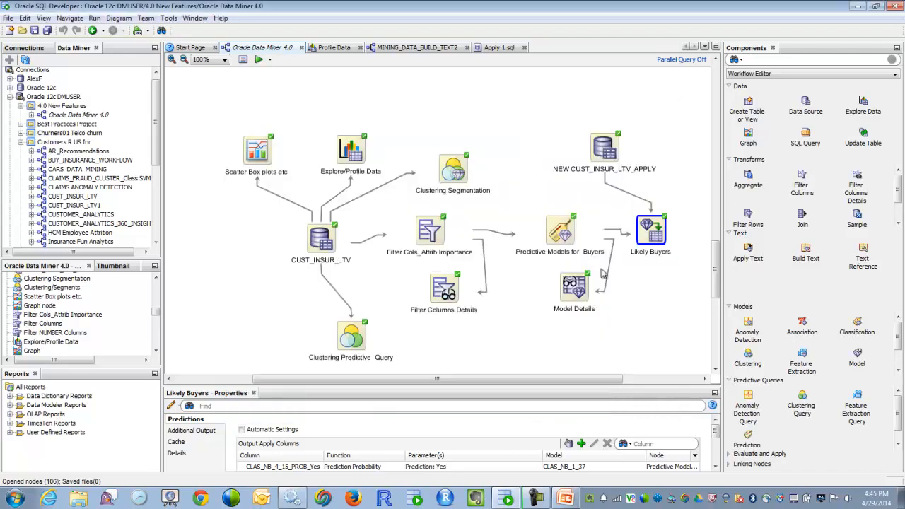
Step: Read through the generated Apply 1.sql script and return to its beginning
click(501, 48)
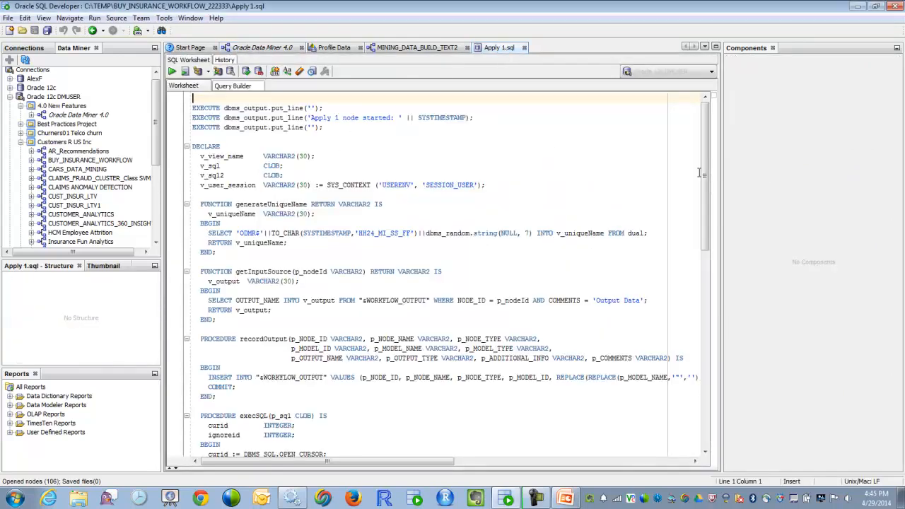
drag(704, 177, 695, 303)
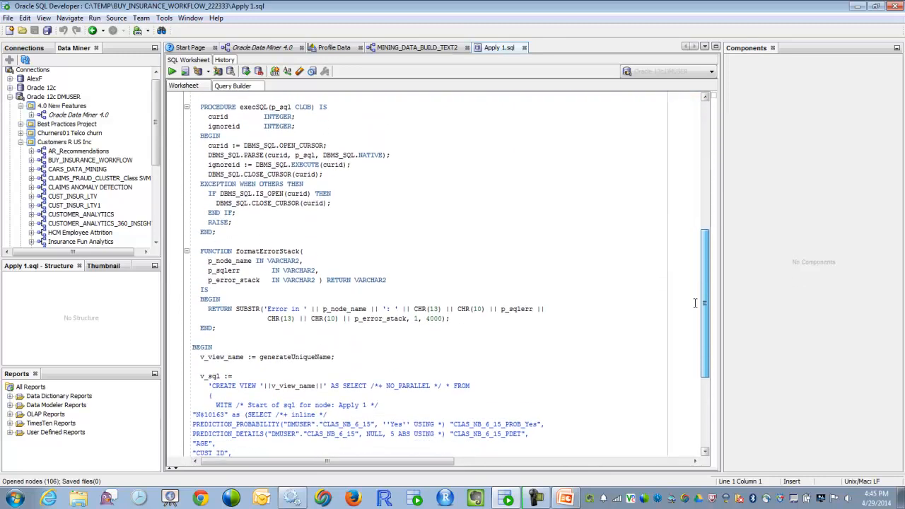
drag(695, 303, 707, 128)
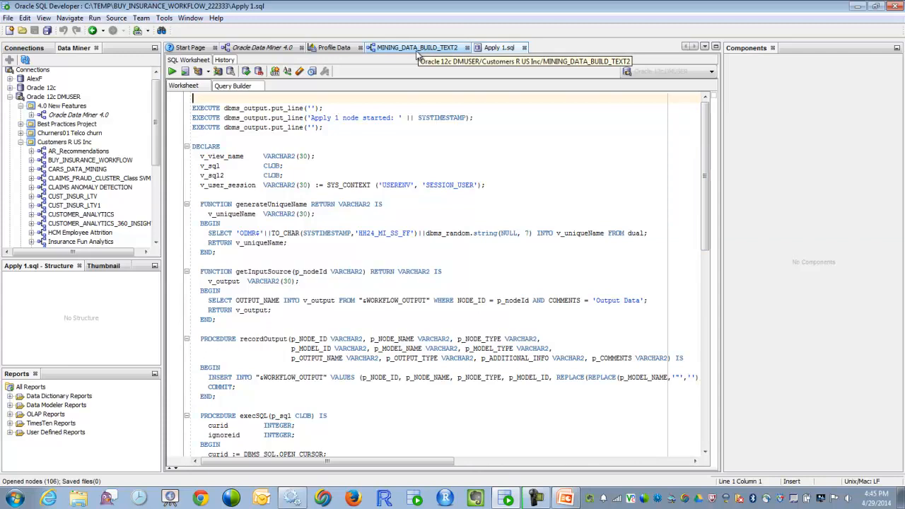
Step: Return to the Oracle Data Miner 4.0 workflow and move the Clustering Predictive Query node slightly upwards
click(276, 48)
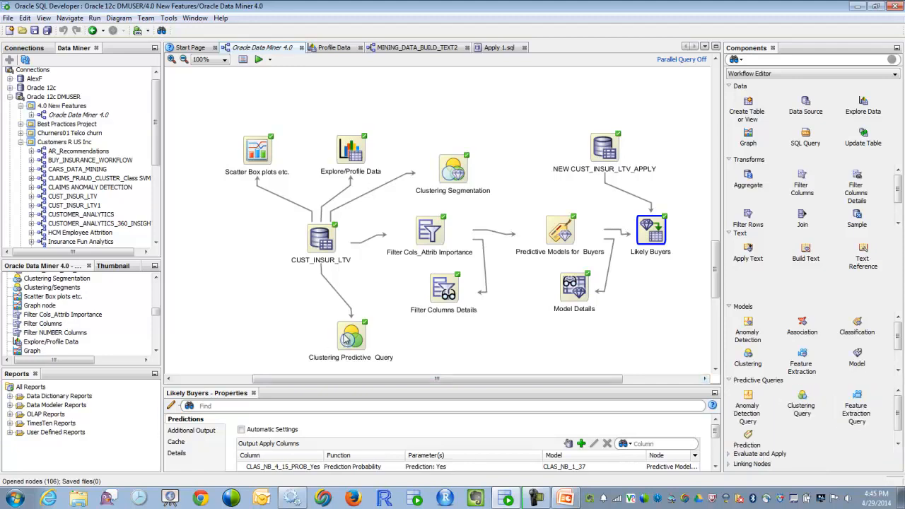
click(562, 235)
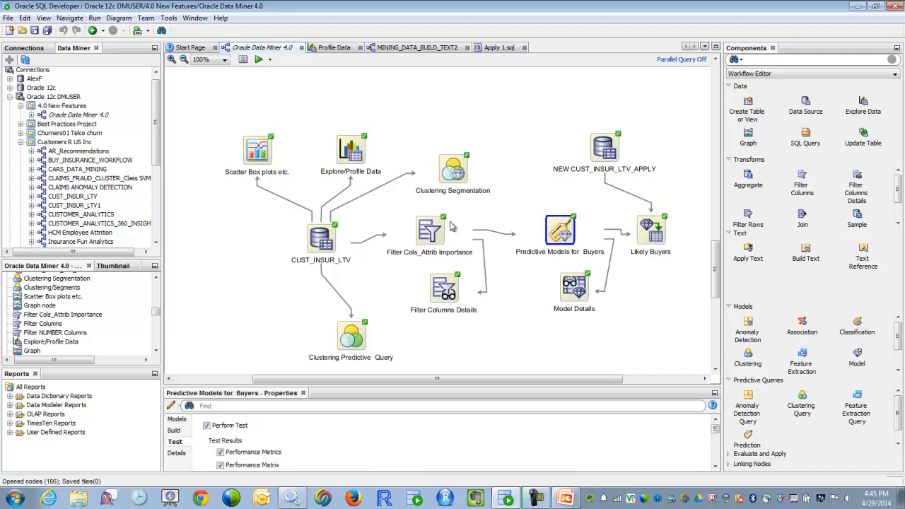
drag(364, 339, 366, 318)
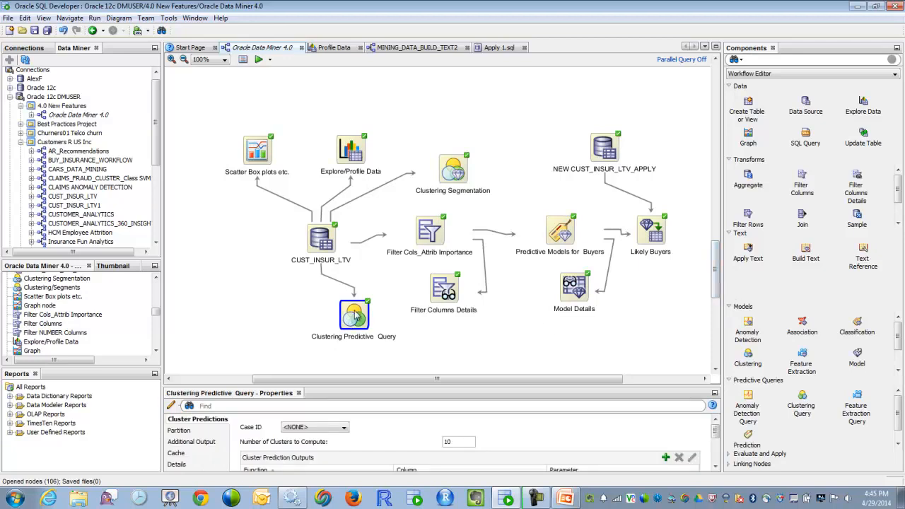
Step: View the Clustering Predictive Query node's data and examine the cluster IDs assigned to the first rows
right_click(354, 317)
click(345, 319)
right_click(347, 318)
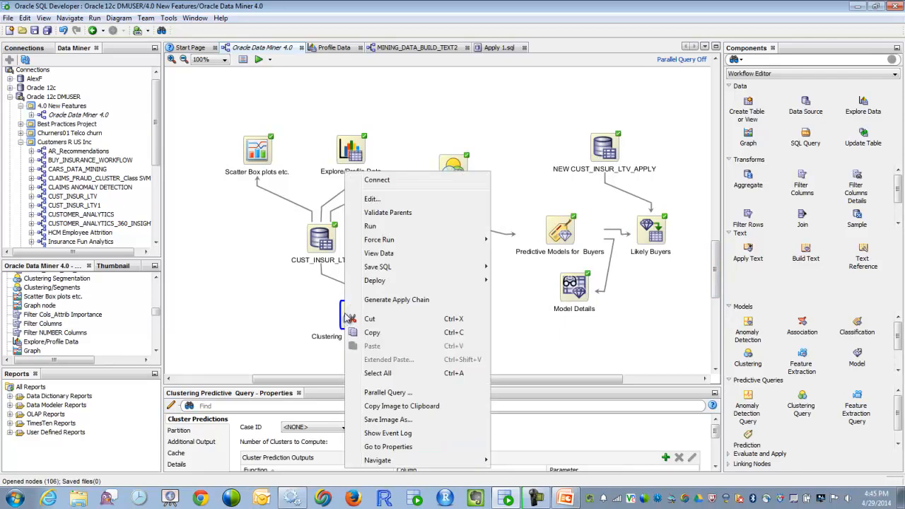
click(380, 256)
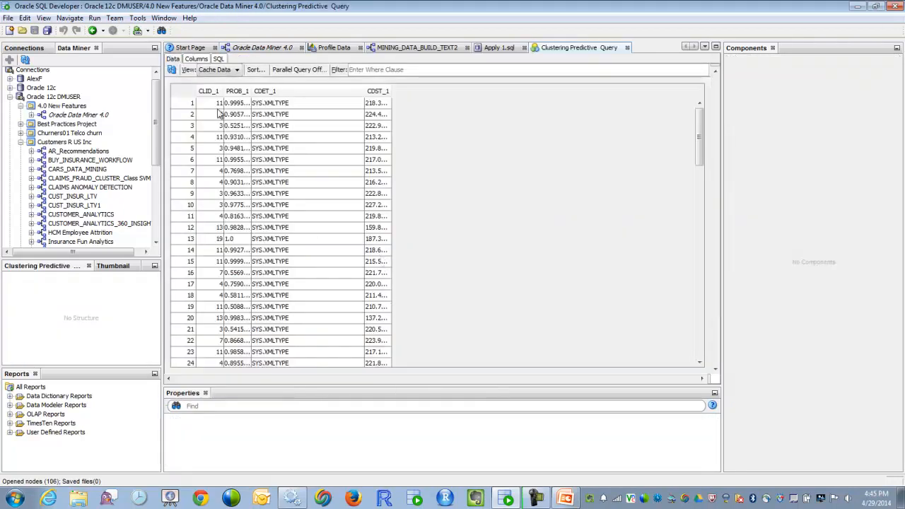
click(209, 104)
click(211, 114)
click(212, 125)
click(213, 137)
click(210, 160)
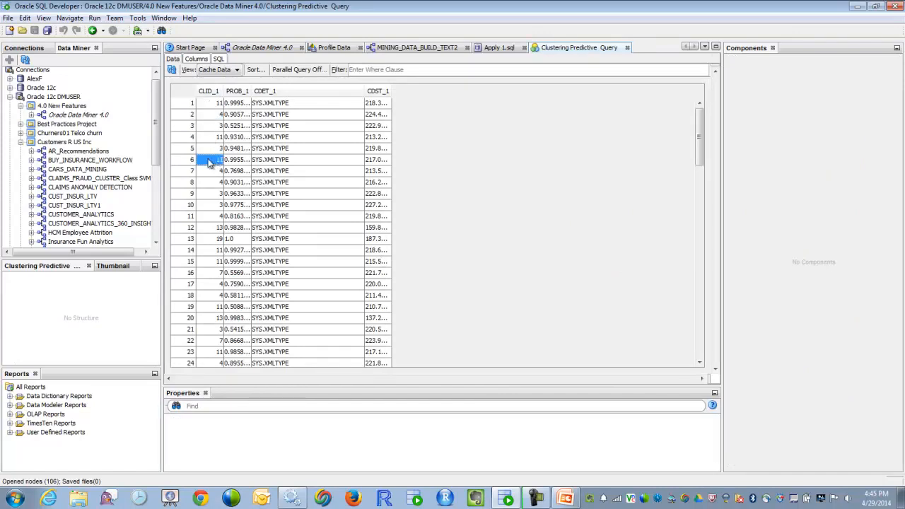
Step: Read the full CDET_1 cluster details of the first and second rows, closing each value view
double_click(309, 105)
click(357, 104)
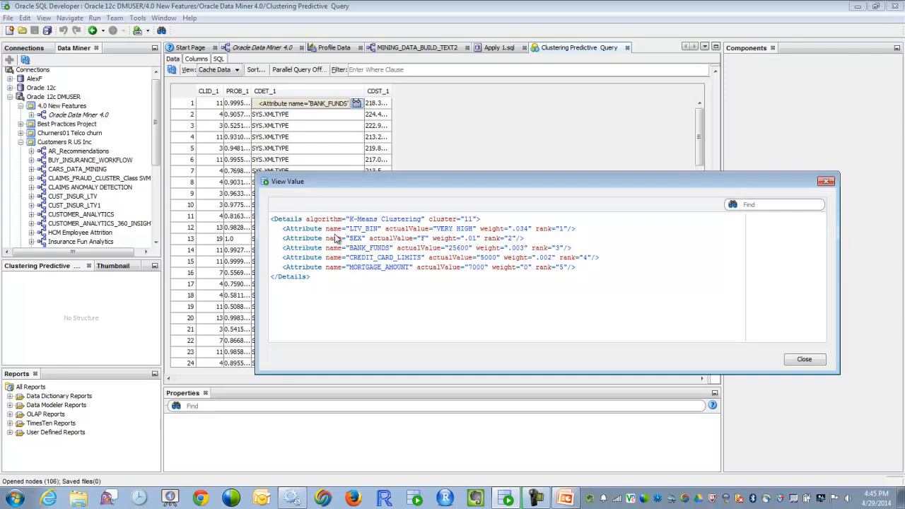
click(806, 360)
click(280, 117)
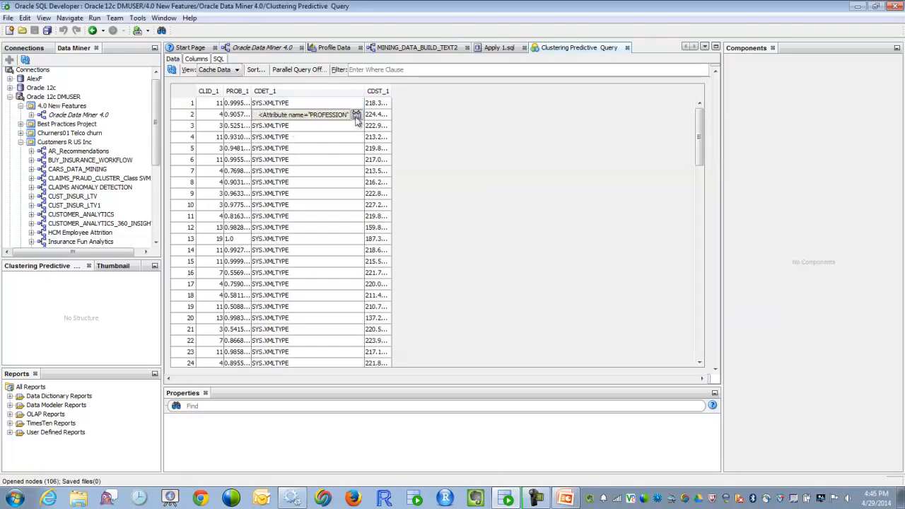
click(357, 115)
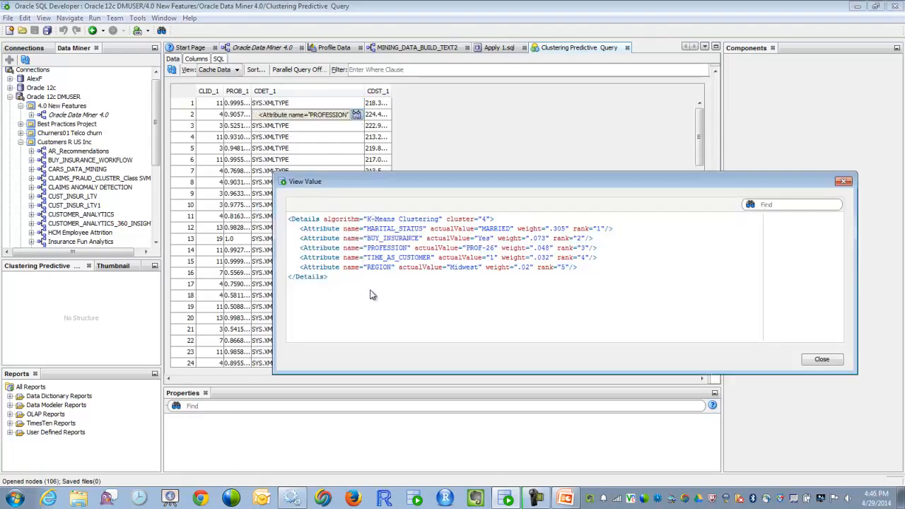
click(829, 362)
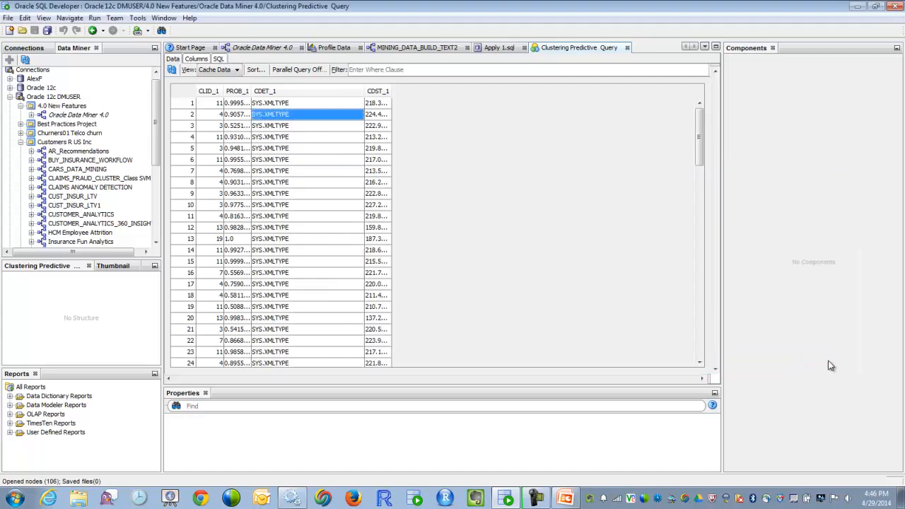
Step: Add an Anomaly Detection Query node to the Oracle Data Miner 4.0 workflow and connect CUST_INSUR_LTV to it
click(260, 48)
click(748, 410)
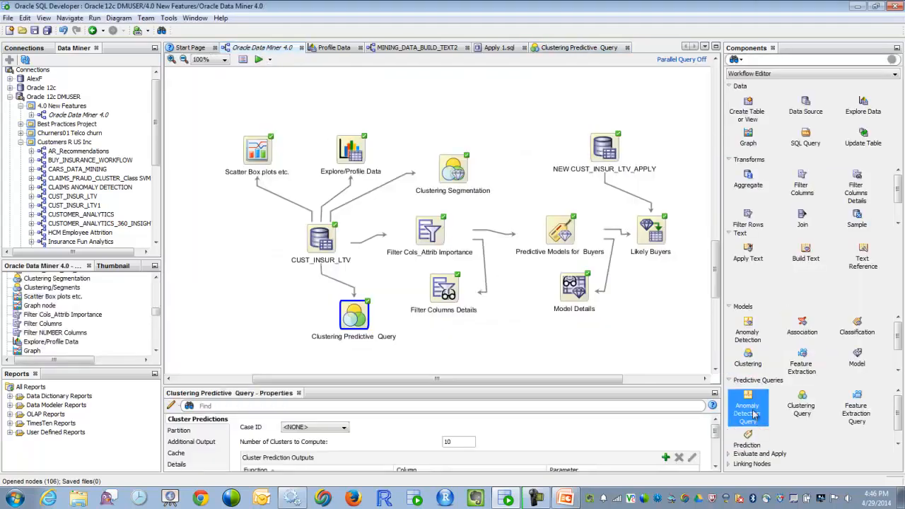
click(203, 276)
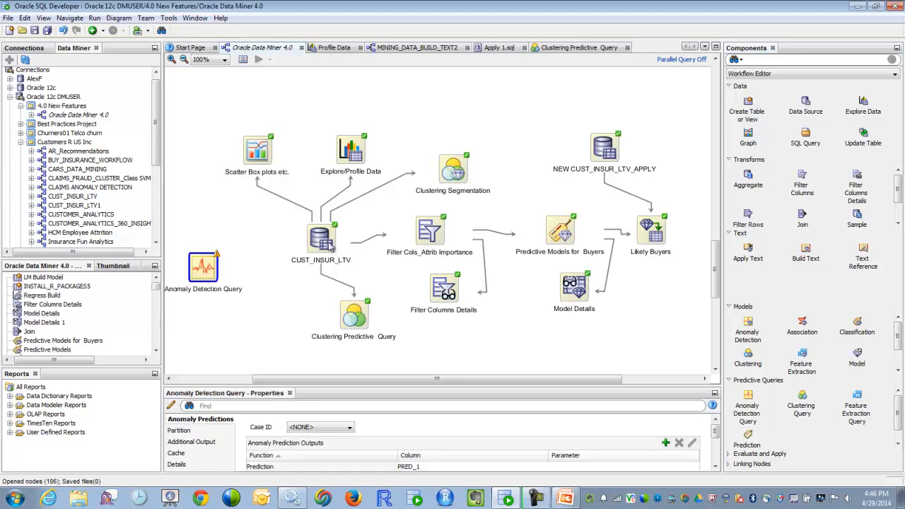
right_click(330, 246)
click(353, 193)
click(205, 265)
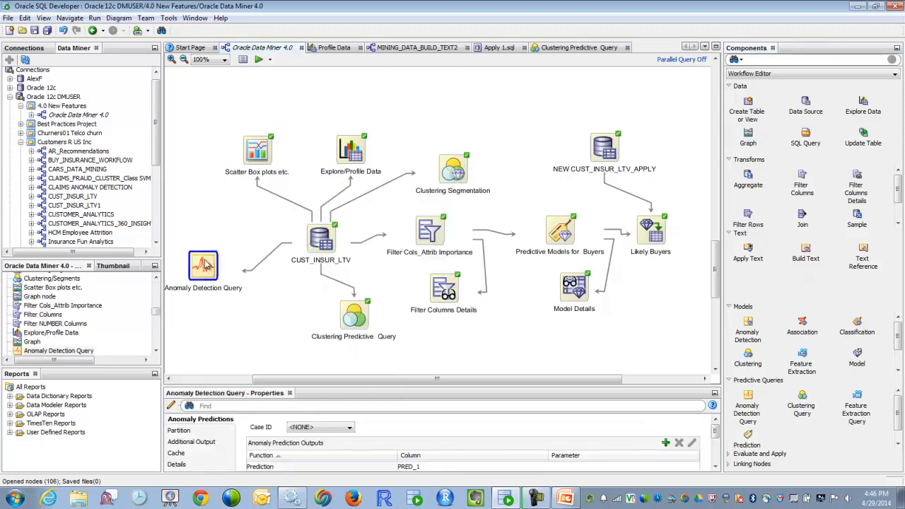
Step: Partition the Anomaly Detection Query node by the MARITAL_STATUS column and accept its settings
double_click(204, 266)
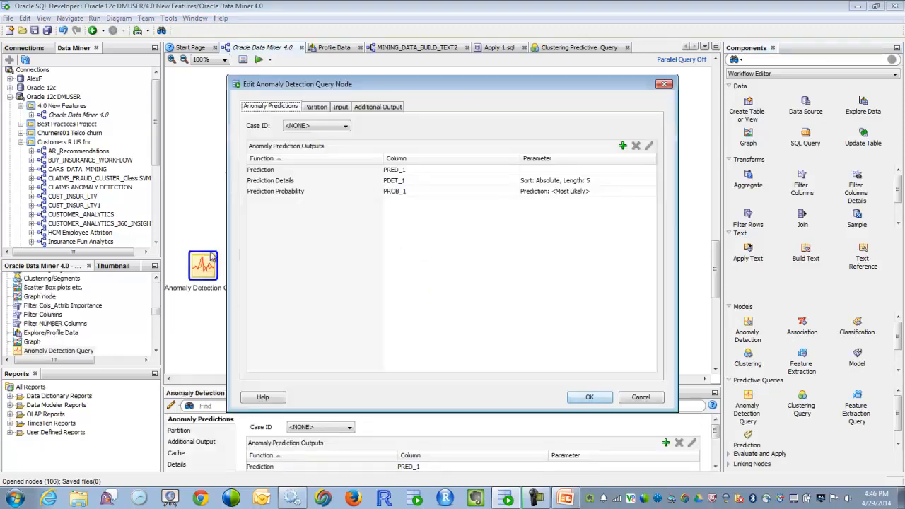
click(315, 107)
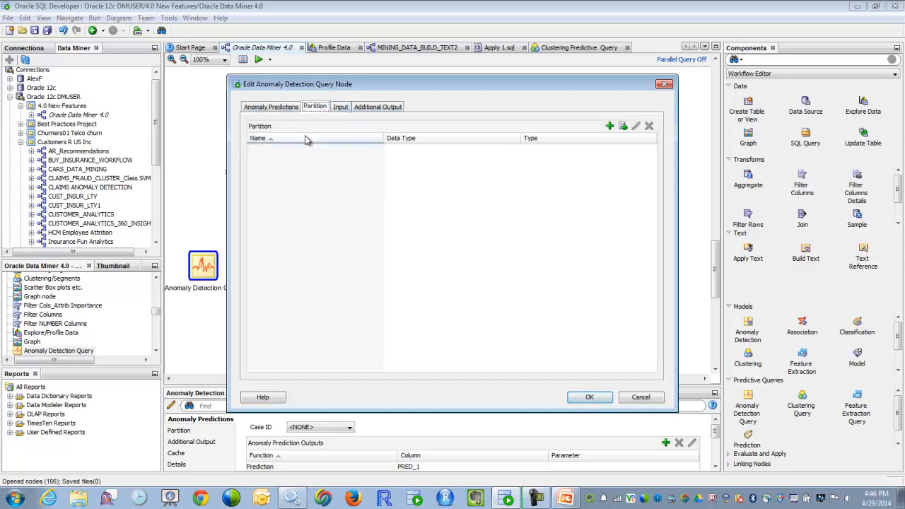
click(610, 126)
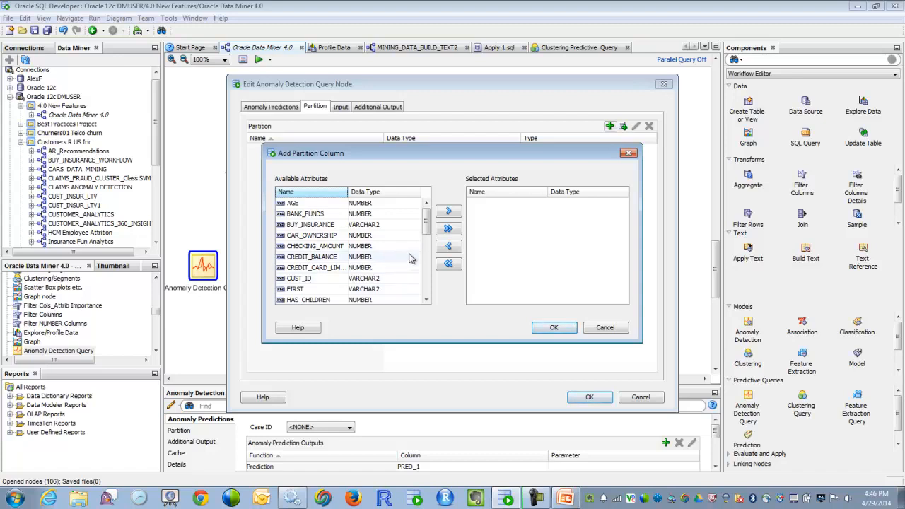
drag(426, 220, 427, 257)
click(298, 256)
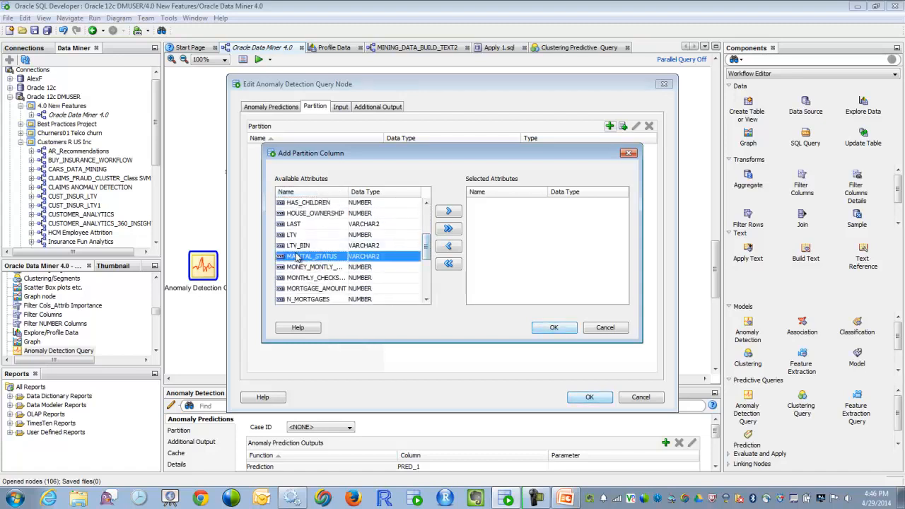
click(449, 210)
click(554, 328)
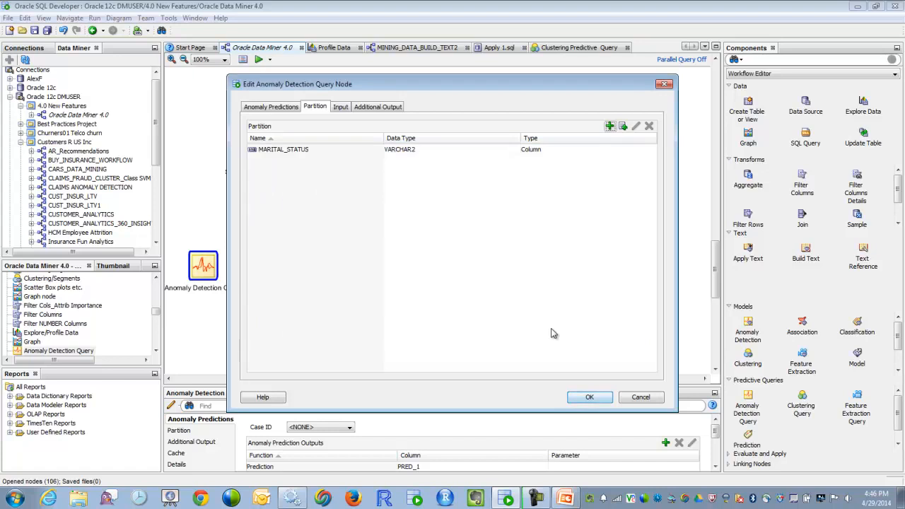
click(606, 401)
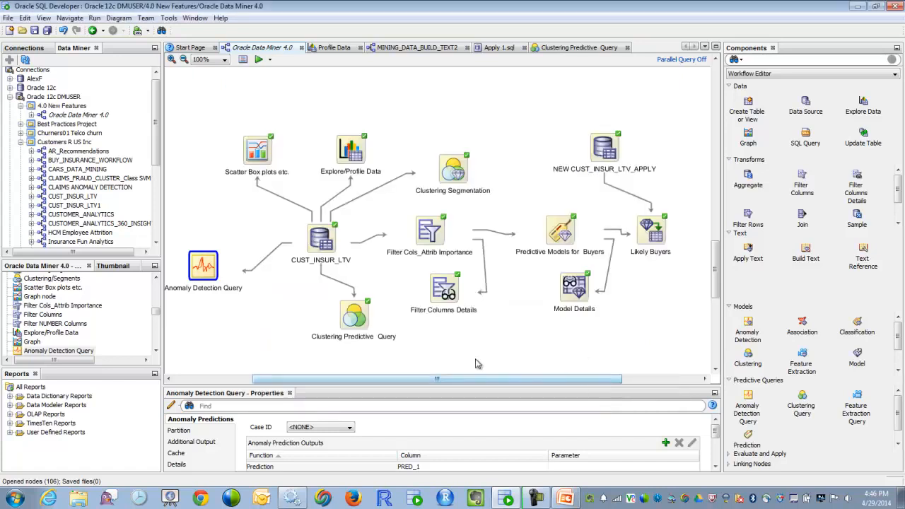
Step: Run the Anomaly Detection Query node and view its resulting data
right_click(198, 266)
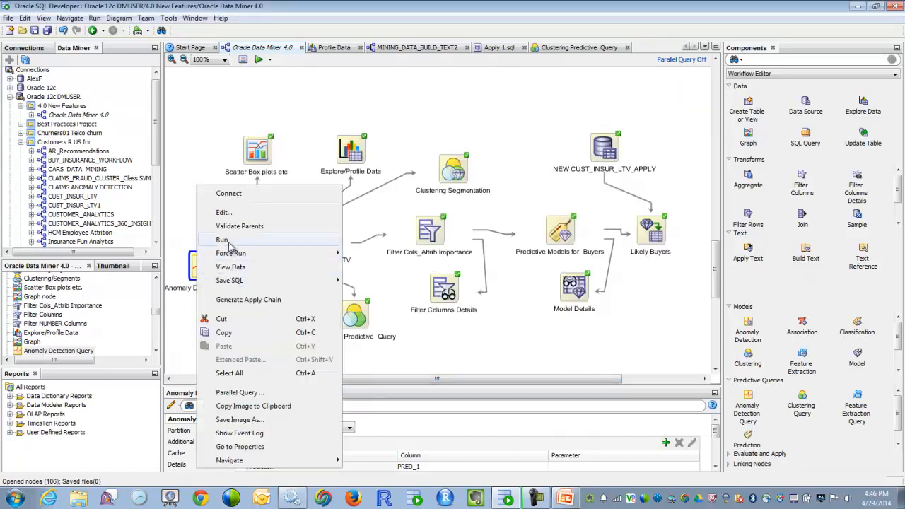
click(226, 240)
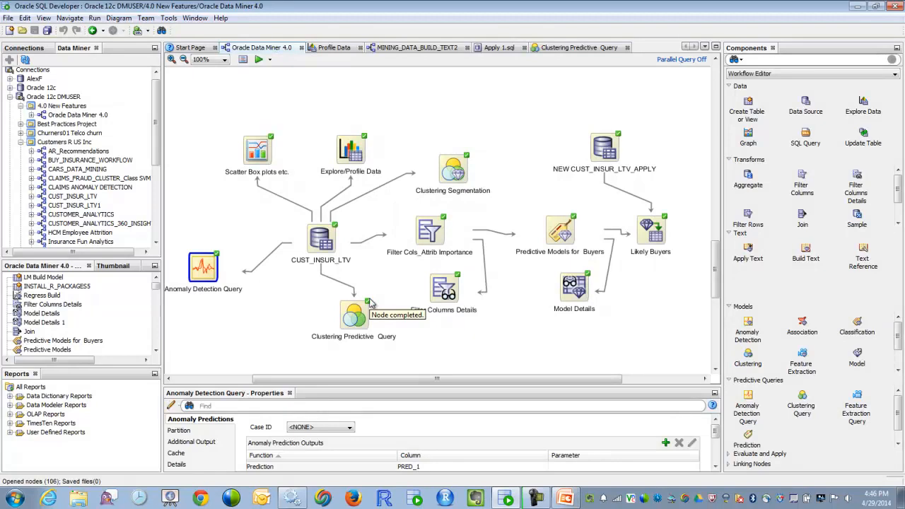
right_click(201, 271)
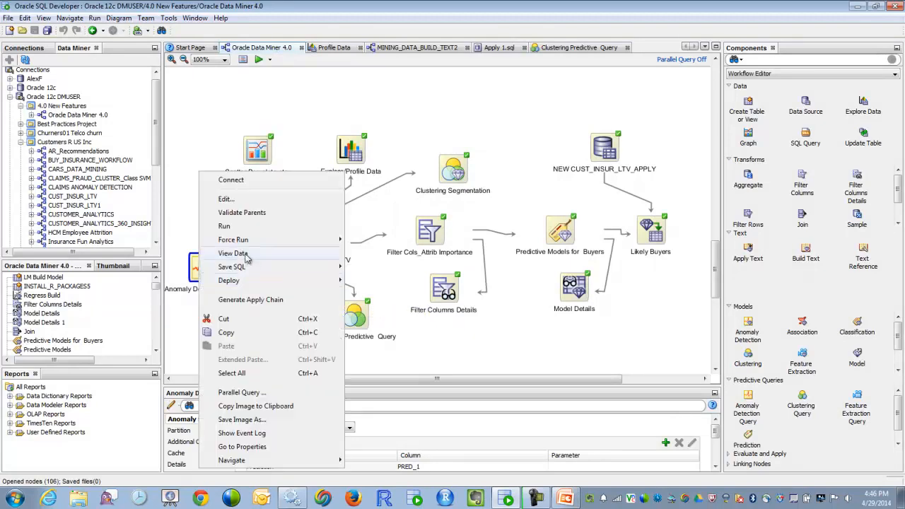
click(247, 258)
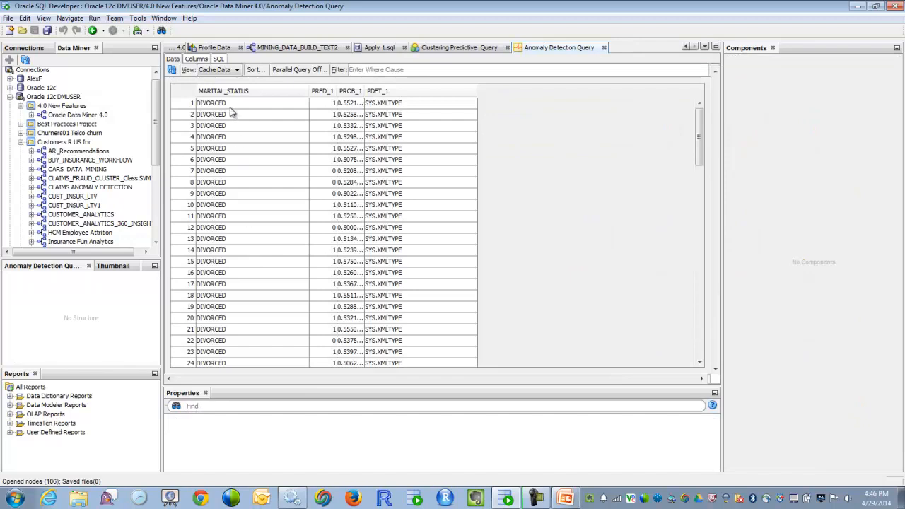
Step: Examine the PRED_1 anomaly predictions and read the full PDET_1 prediction details of row 7
click(325, 176)
click(328, 128)
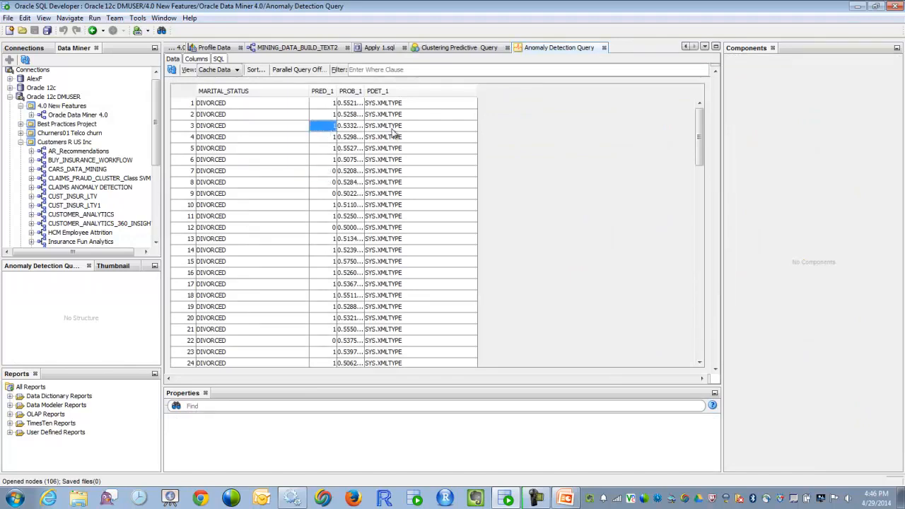
click(379, 173)
click(469, 171)
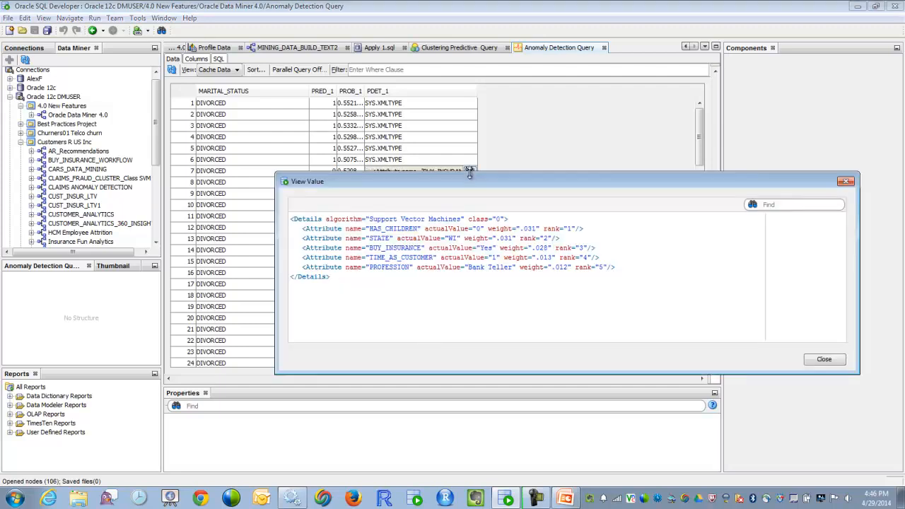
click(825, 359)
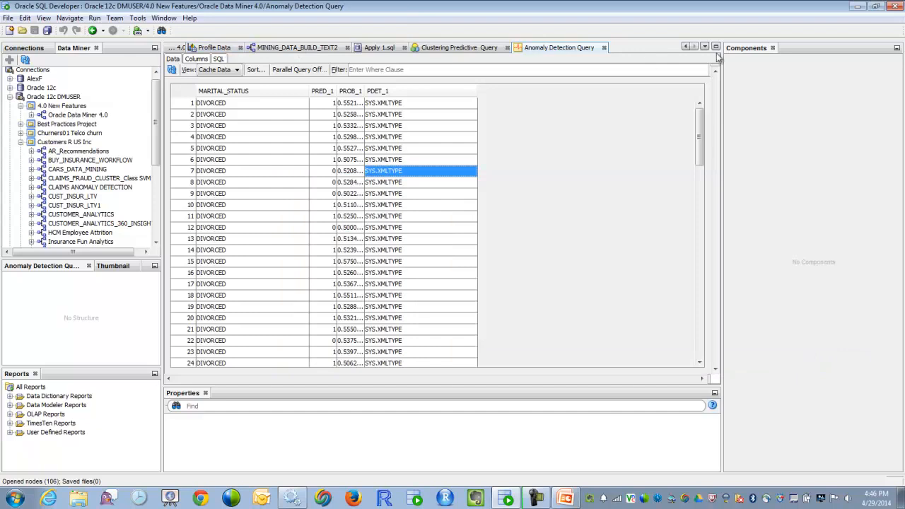
Step: Return to the Oracle Data Miner 4.0 workflow and look at the Predictive Models node settings in the customer comments flow
click(687, 46)
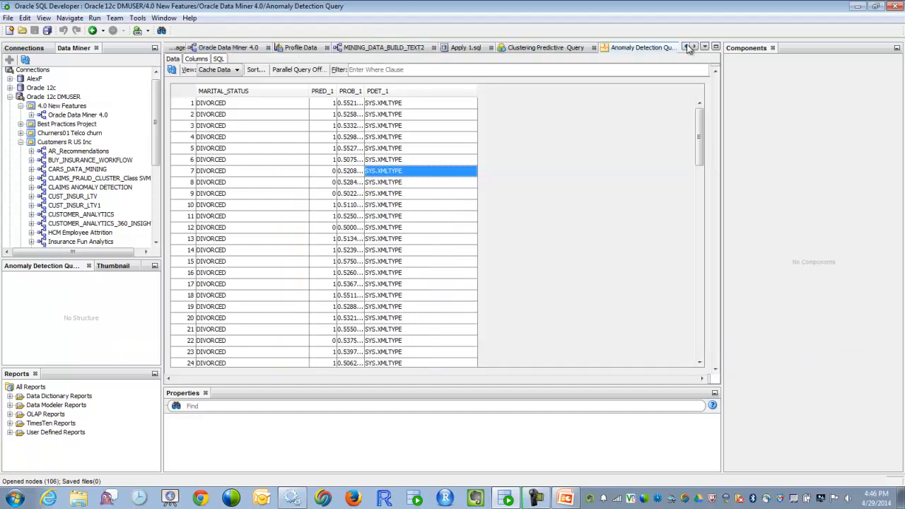
click(216, 48)
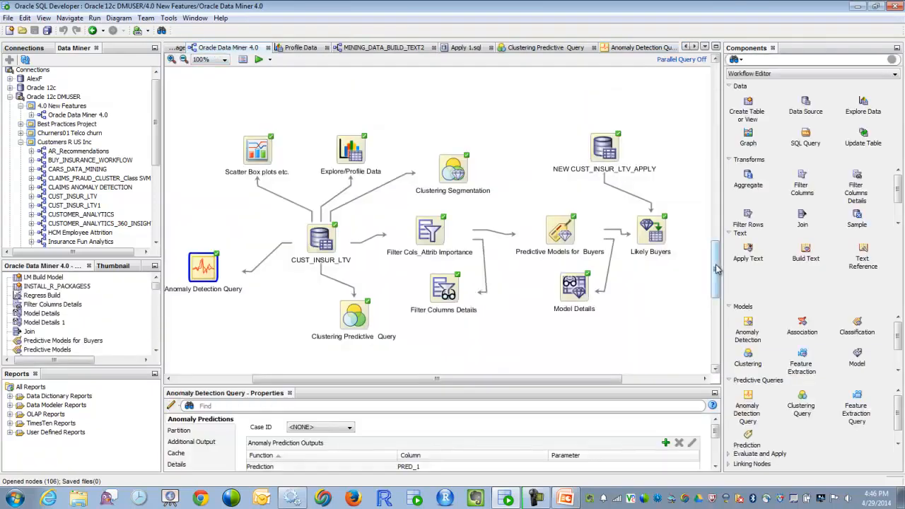
scroll(716, 269, down, 1)
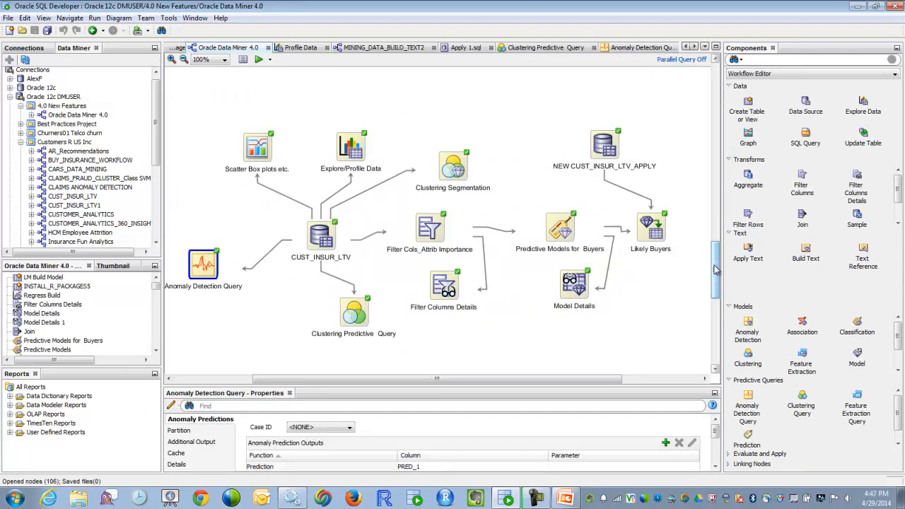
drag(716, 268, 716, 330)
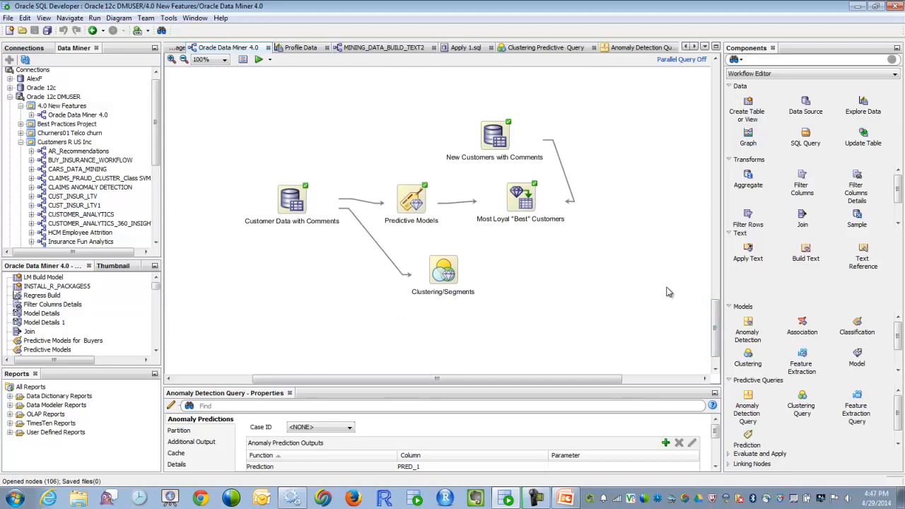
double_click(414, 202)
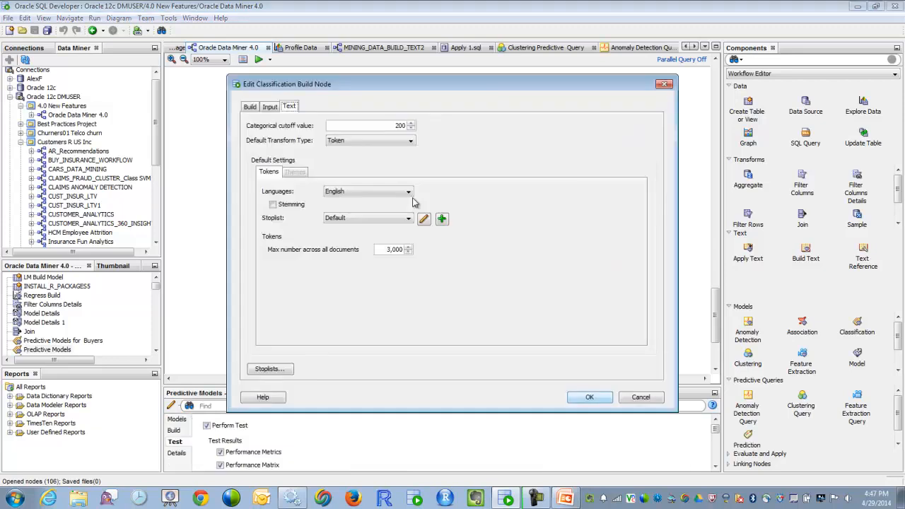
click(628, 398)
Step: View the data of the Customer Data with Comments node and read the full COMMENTS text of row 1
right_click(292, 201)
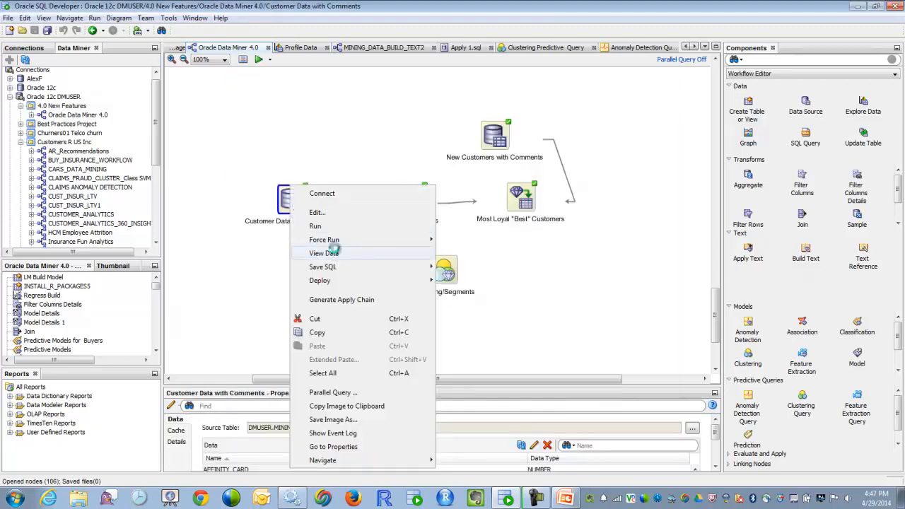
click(331, 253)
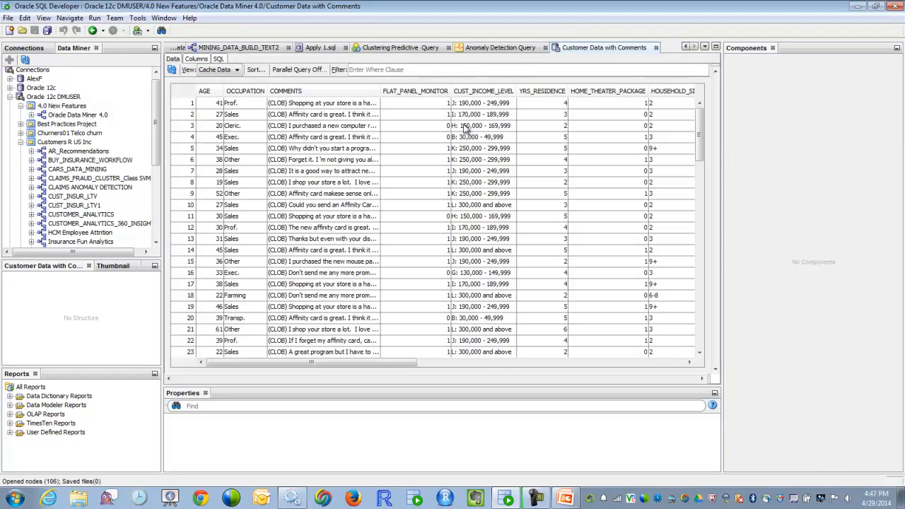
click(372, 104)
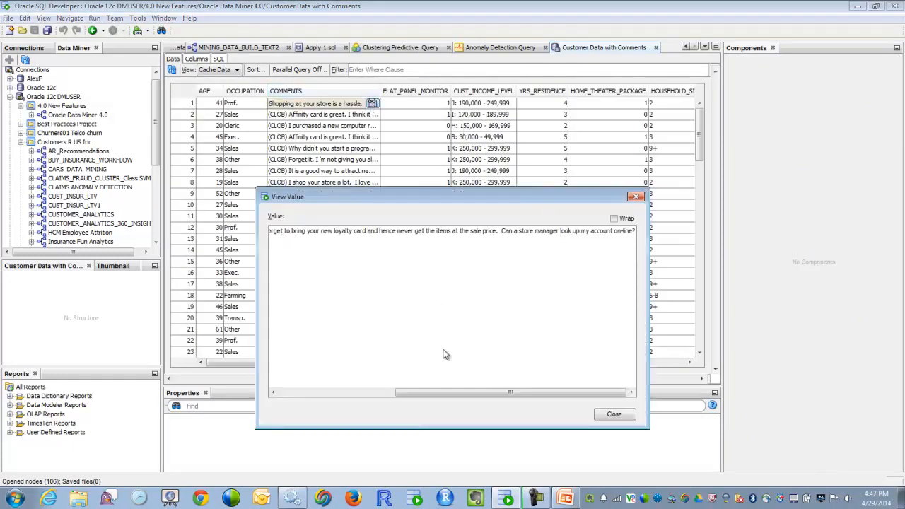
drag(445, 394, 315, 376)
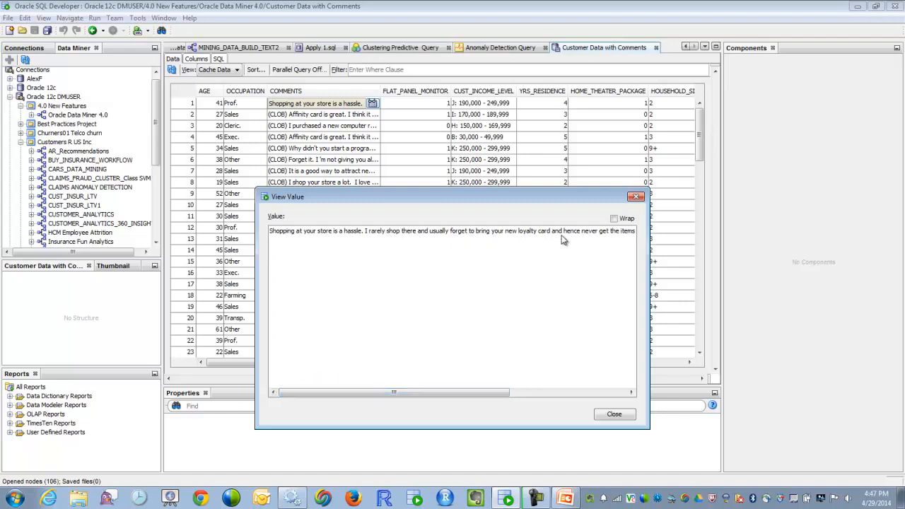
click(612, 416)
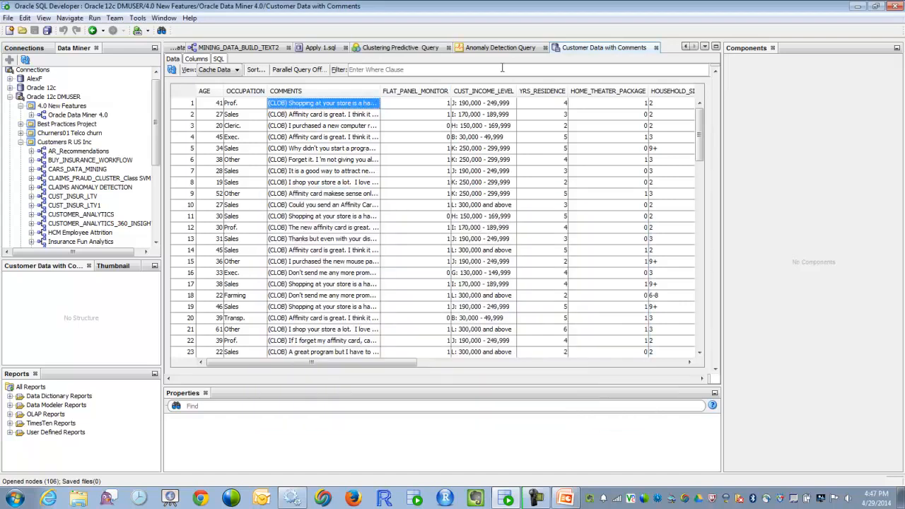
click(657, 48)
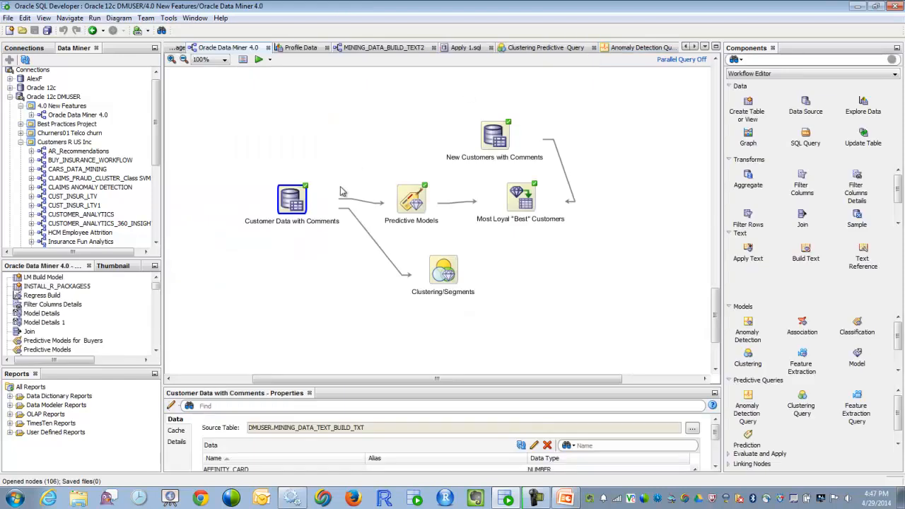
Step: Review the Predictive Models node's build settings and, with automatic input determination off, inspect the mining type options for the COMMENTS column
double_click(418, 205)
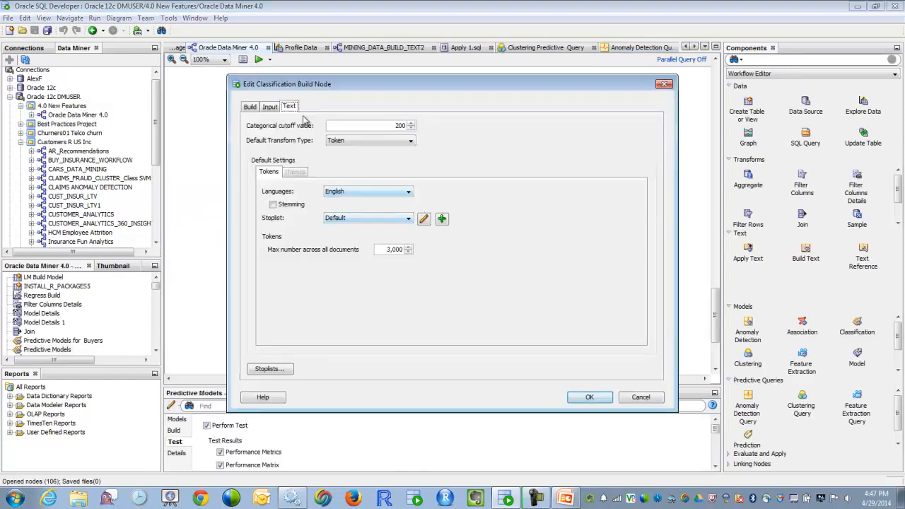
click(250, 106)
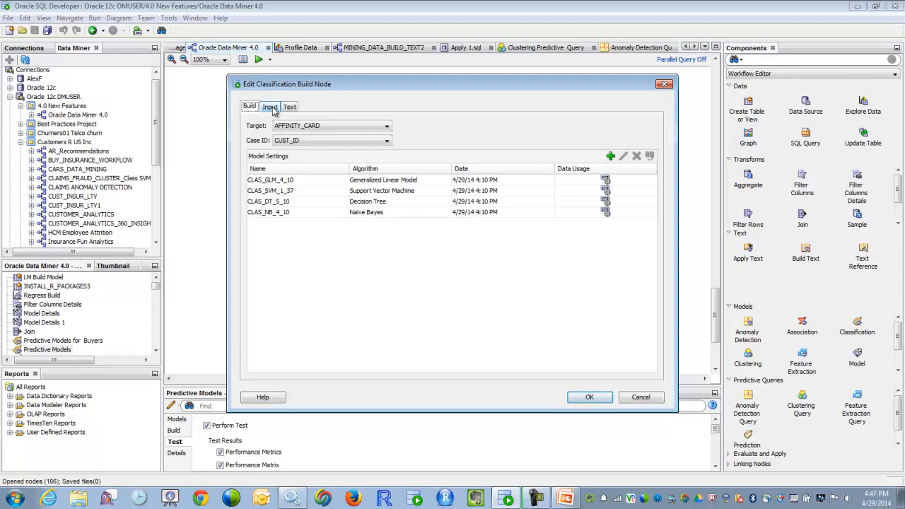
click(271, 108)
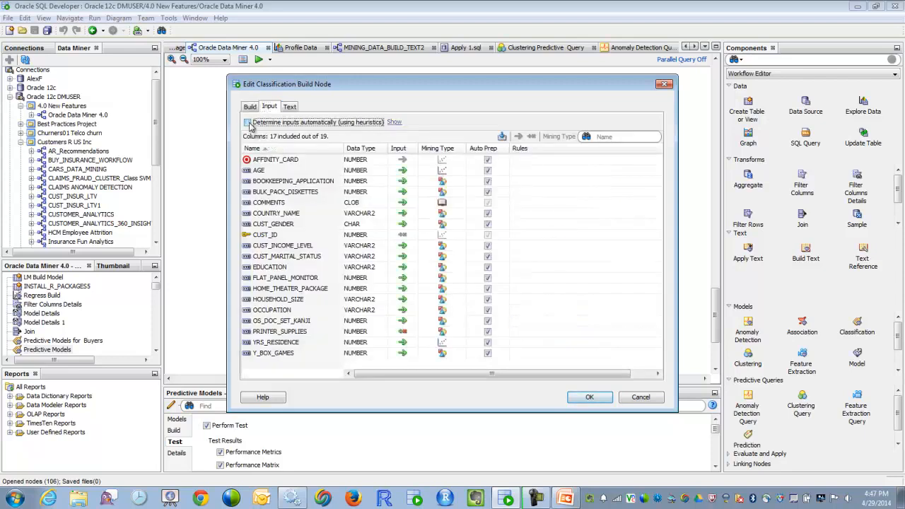
click(271, 204)
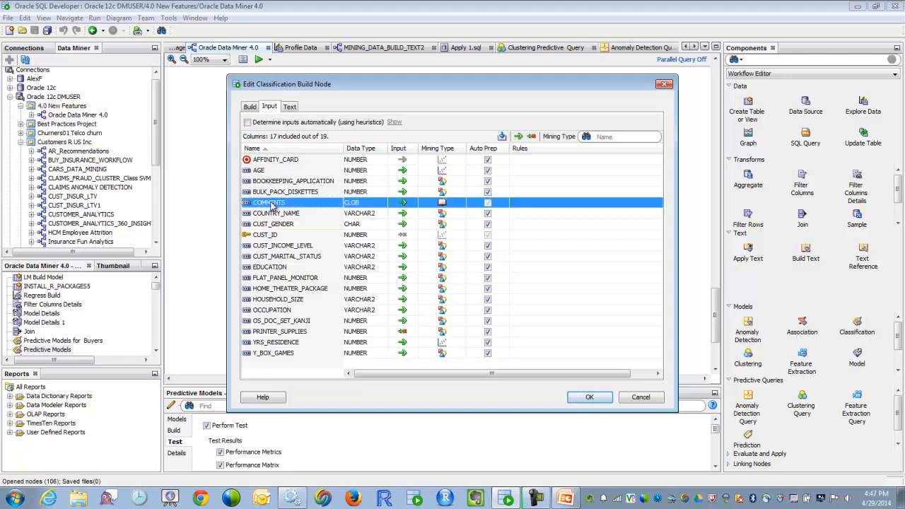
click(448, 204)
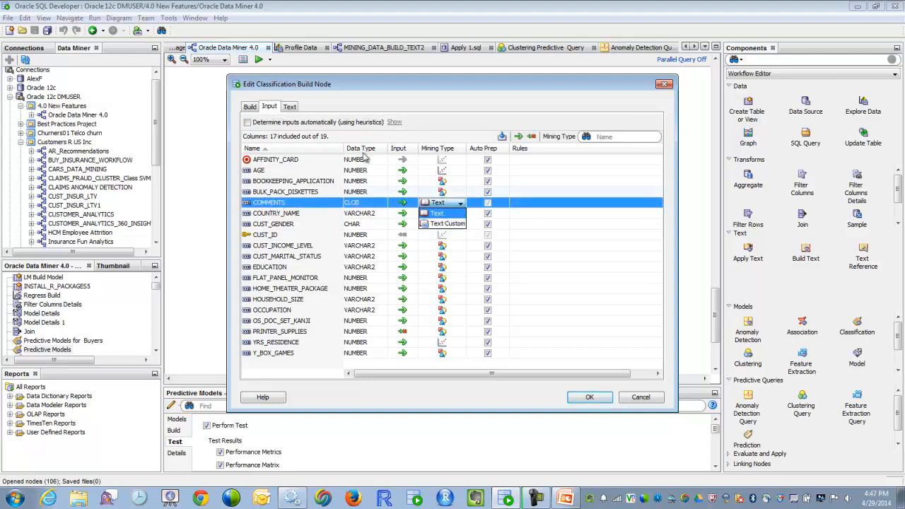
Step: Examine the node's text settings, including the words in the Default stoplist and the available default transform types
click(292, 110)
click(290, 108)
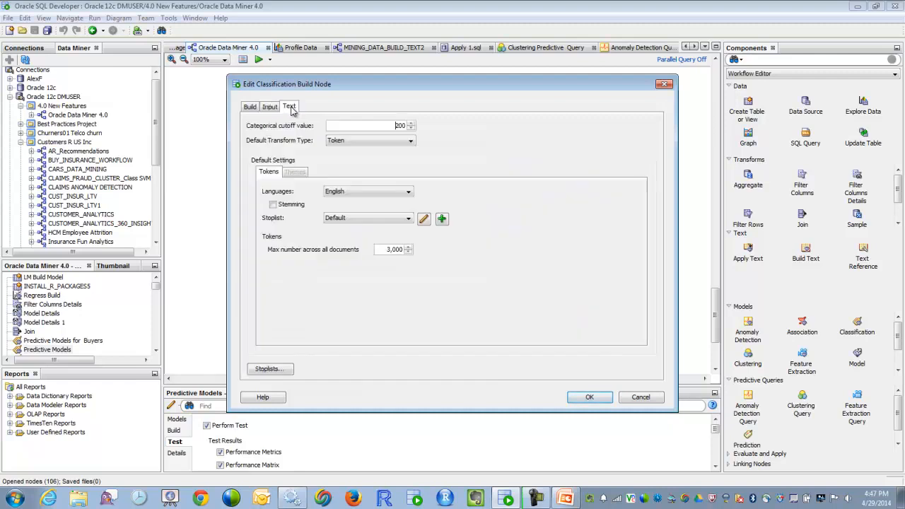
click(424, 221)
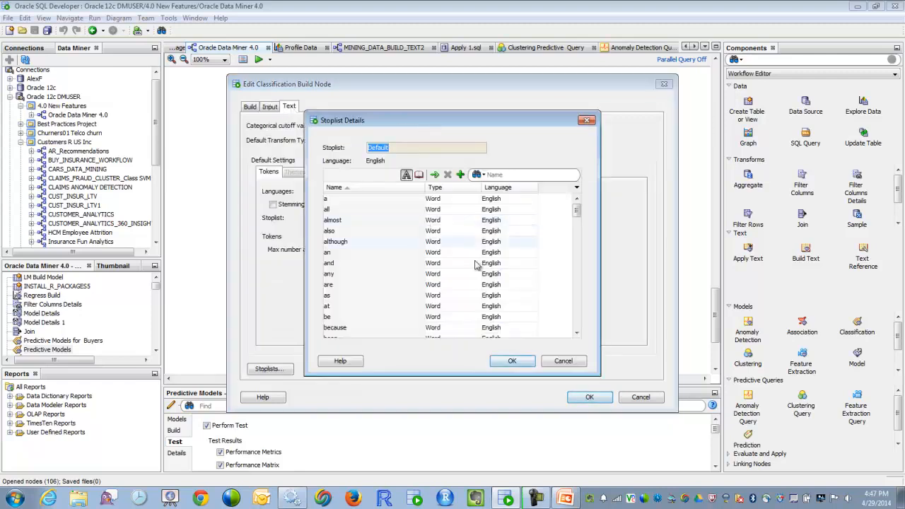
click(556, 362)
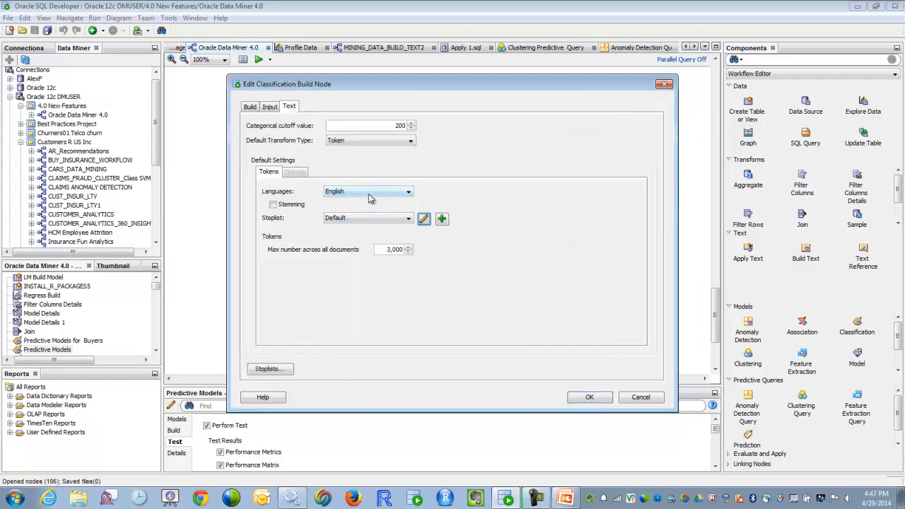
click(369, 141)
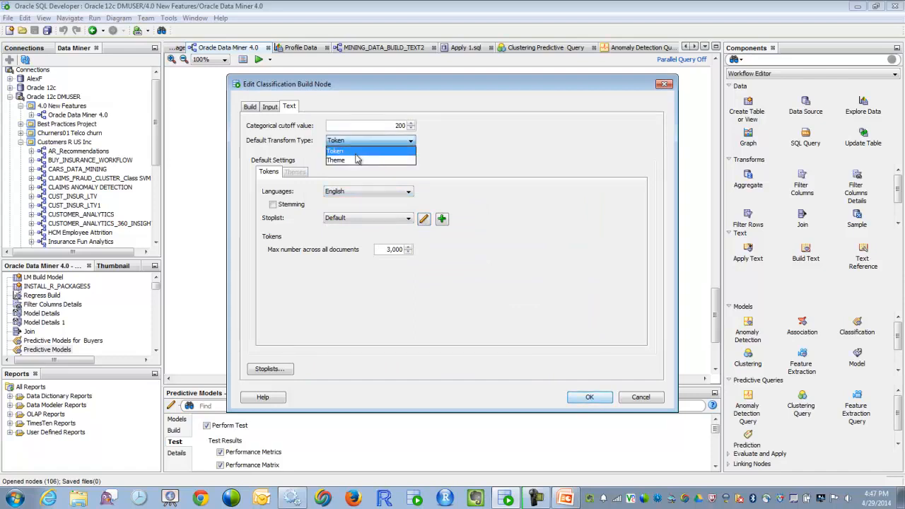
Step: Inspect the mining type options for the CUST_MARITAL_STATUS input column and leave the Predictive Models node settings without saving
click(269, 110)
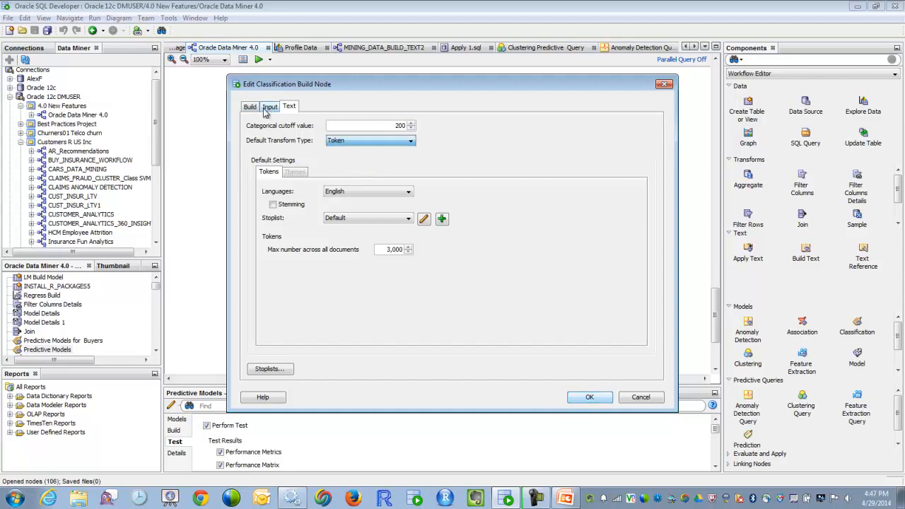
click(250, 106)
click(270, 107)
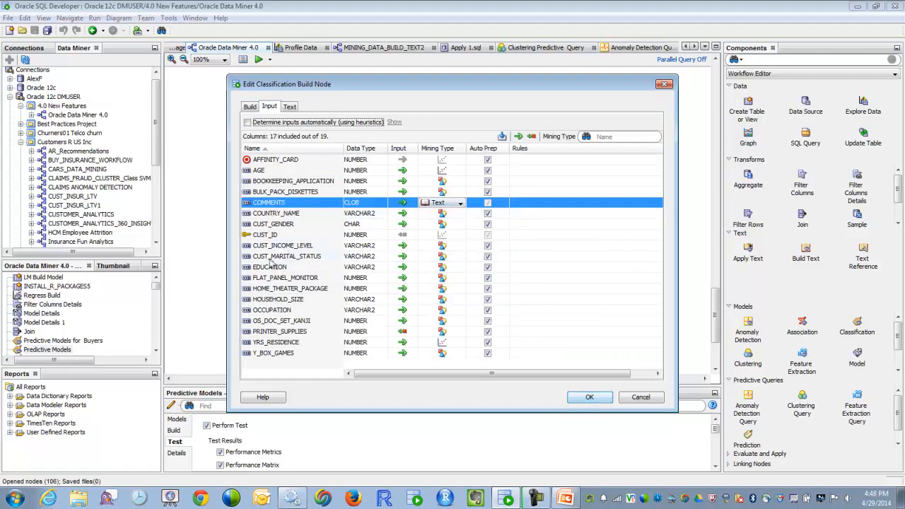
click(450, 258)
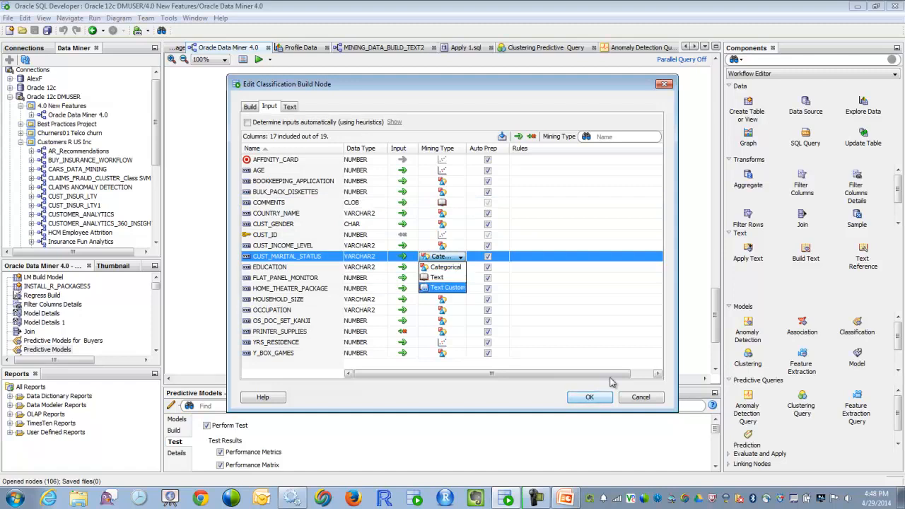
click(631, 398)
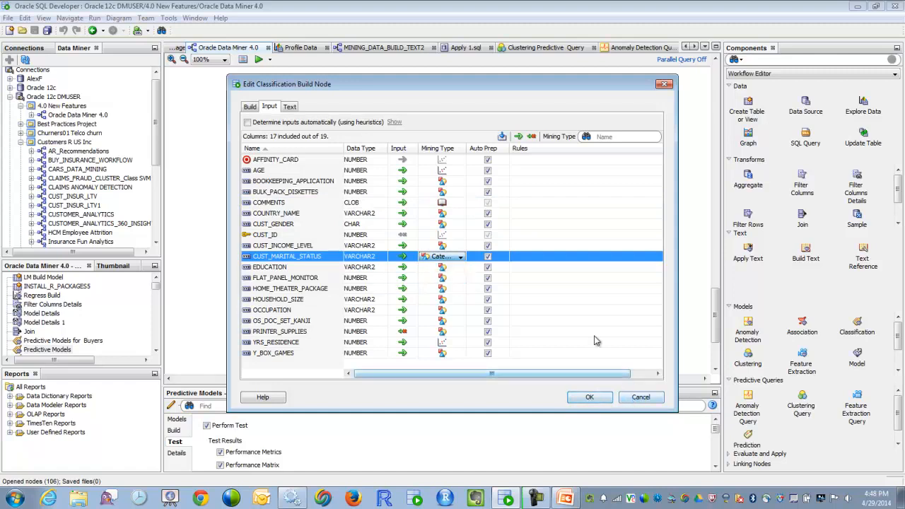
click(641, 399)
Step: View the prediction data of the Most Loyal "Best" Customers node and return to the Oracle Data Miner 4.0 workflow
click(481, 271)
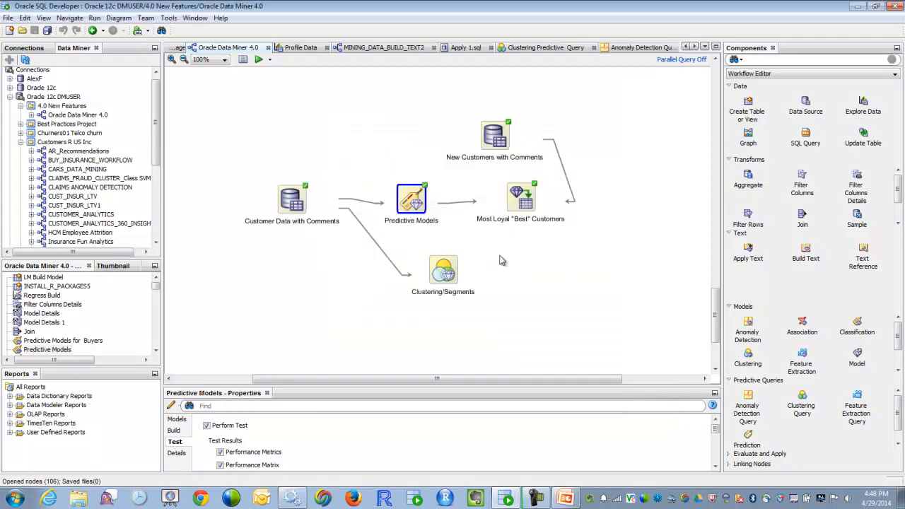
right_click(522, 206)
click(557, 253)
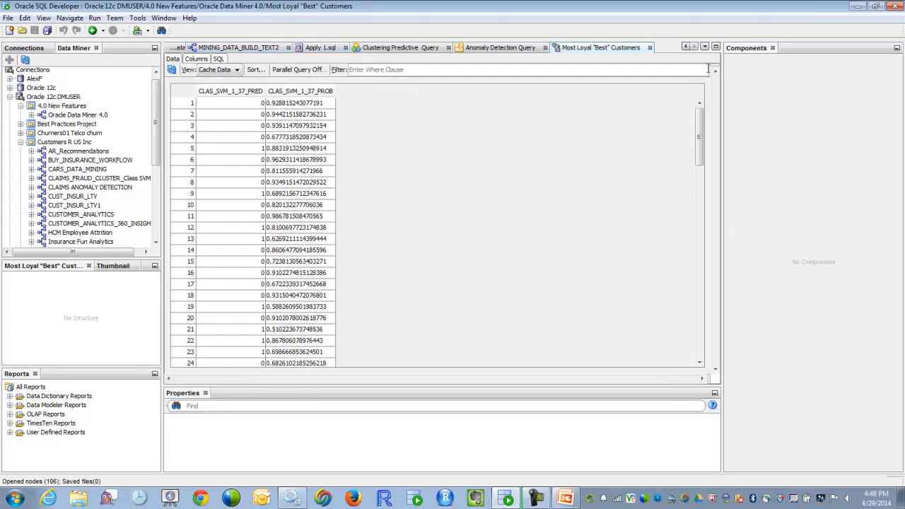
click(686, 47)
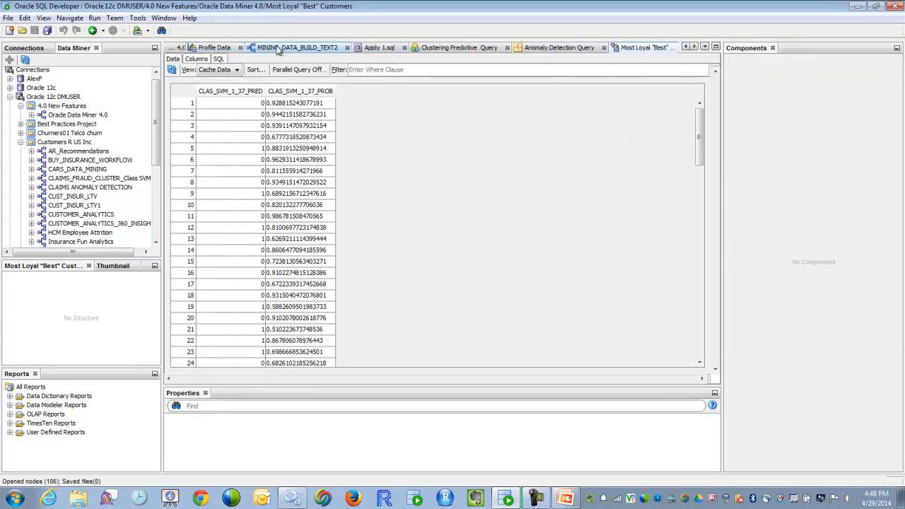
click(685, 47)
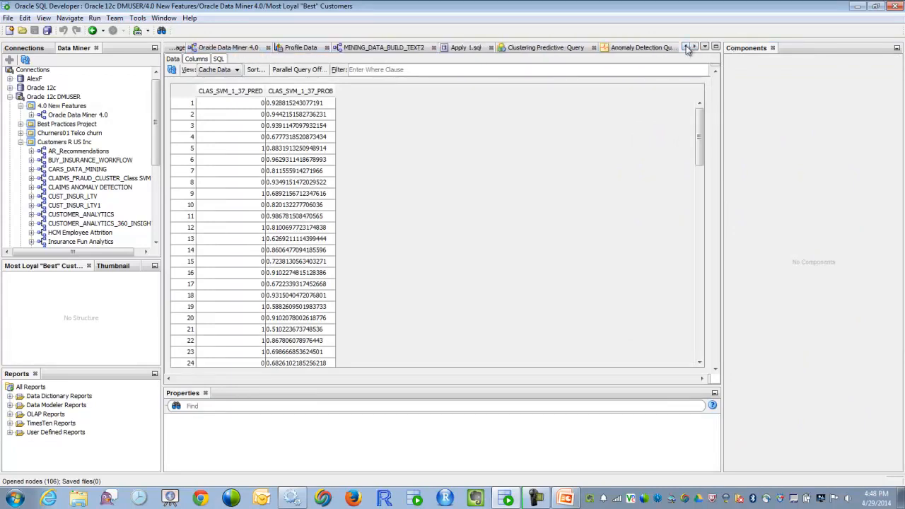
click(220, 48)
Step: View the CLAS_GLM_4_10 model of the Predictive Models node, sort its coefficients by attribute and return to the workflow
click(414, 200)
double_click(417, 201)
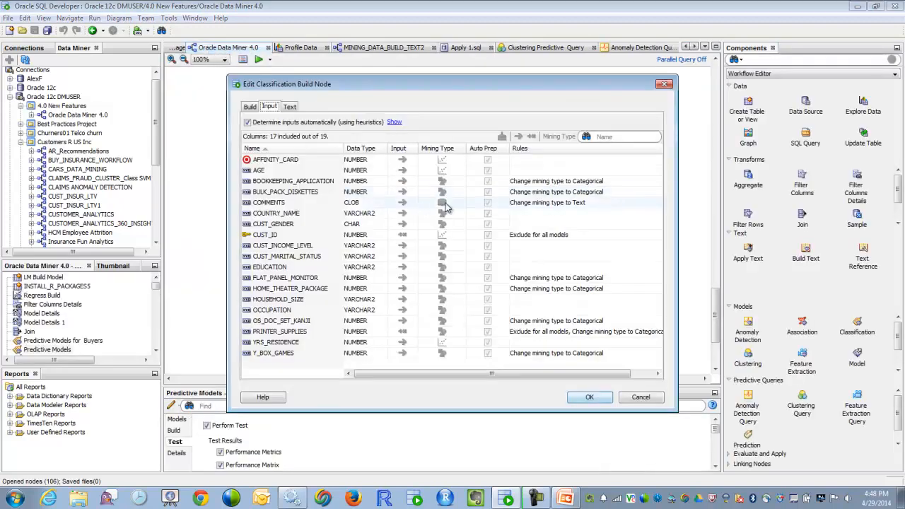
click(619, 400)
right_click(409, 206)
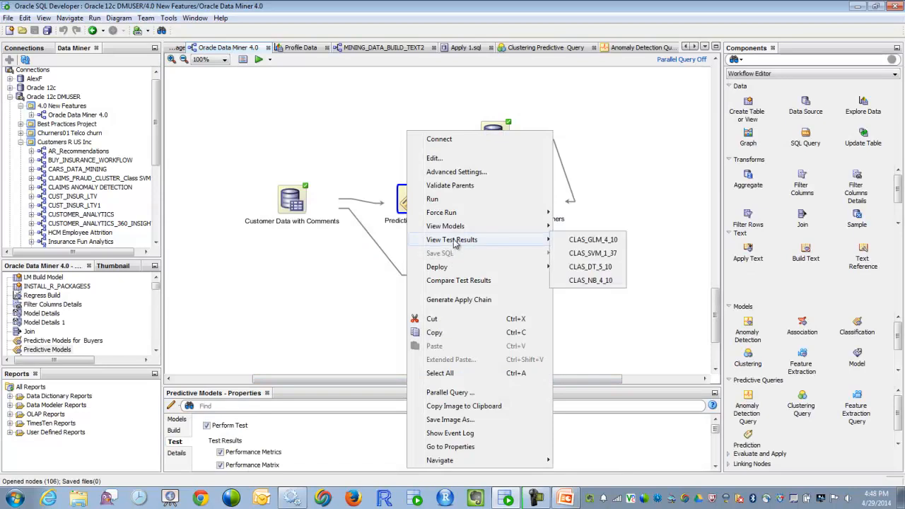
mouse_move(457, 231)
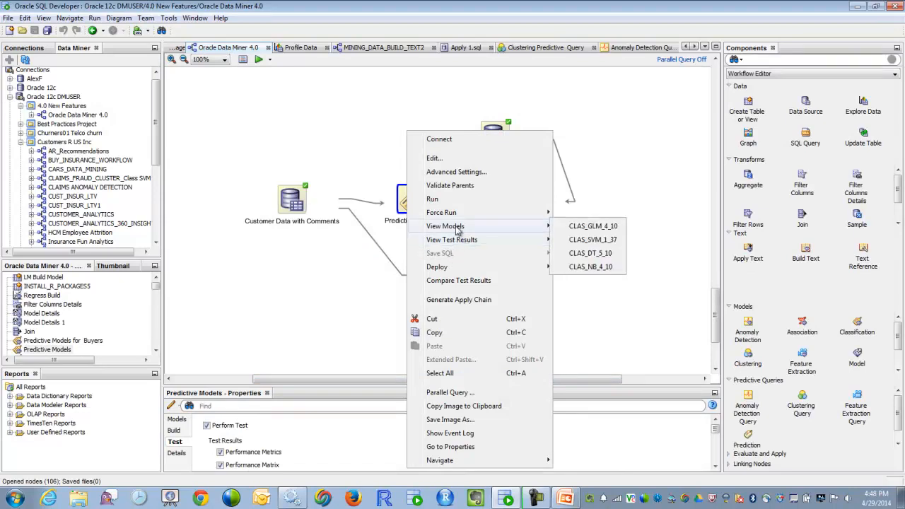
click(597, 226)
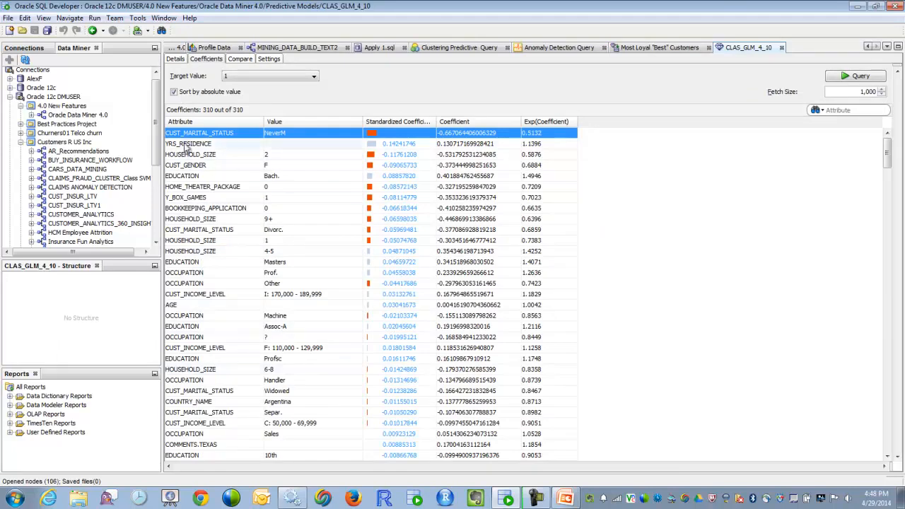
click(190, 122)
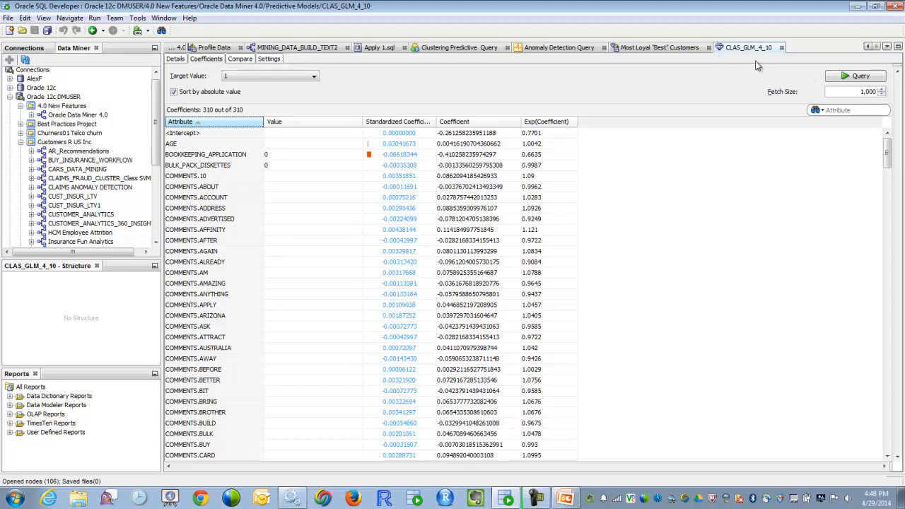
click(867, 47)
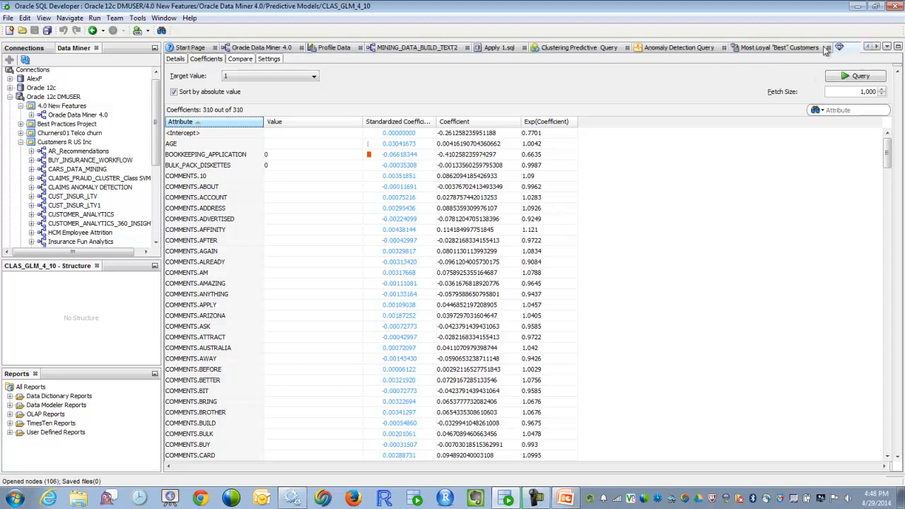
click(264, 48)
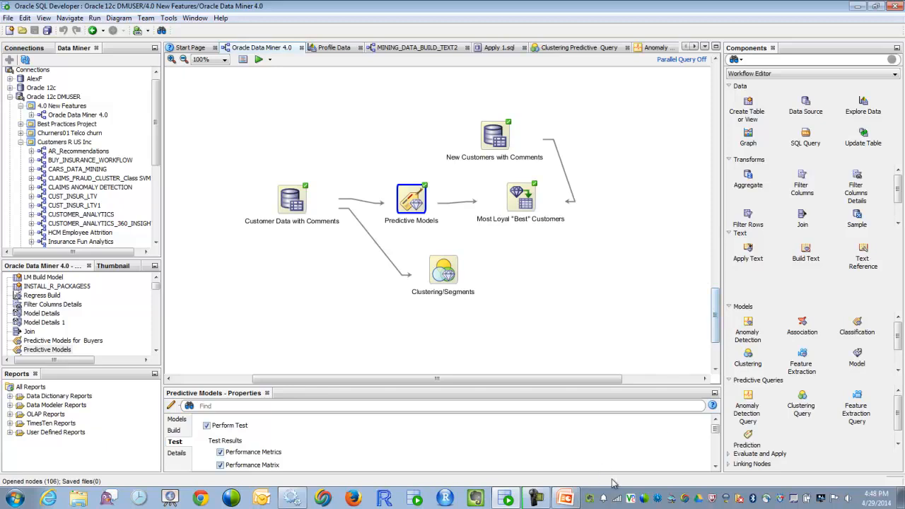
Step: Switch to the PowerPoint presentation, start the slide show at the Graph node slide and advance to the SQL Script Generation slide
click(560, 484)
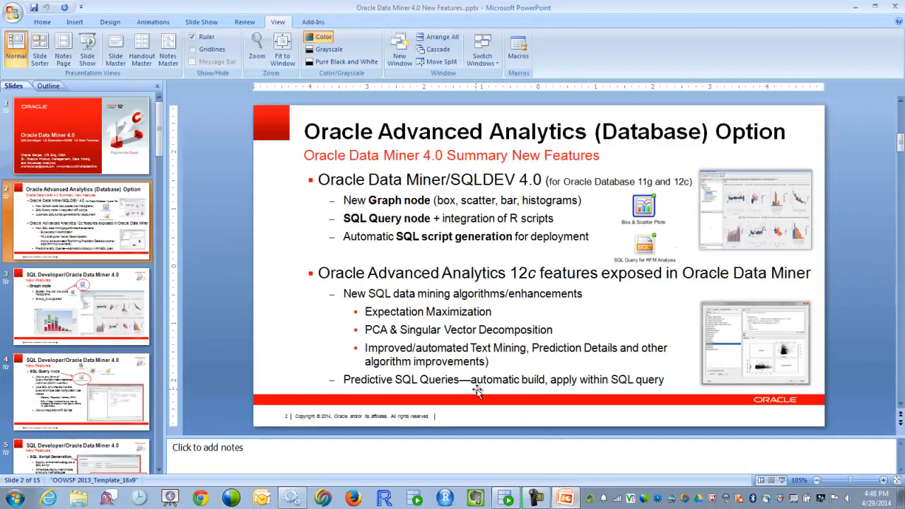
click(90, 324)
click(782, 481)
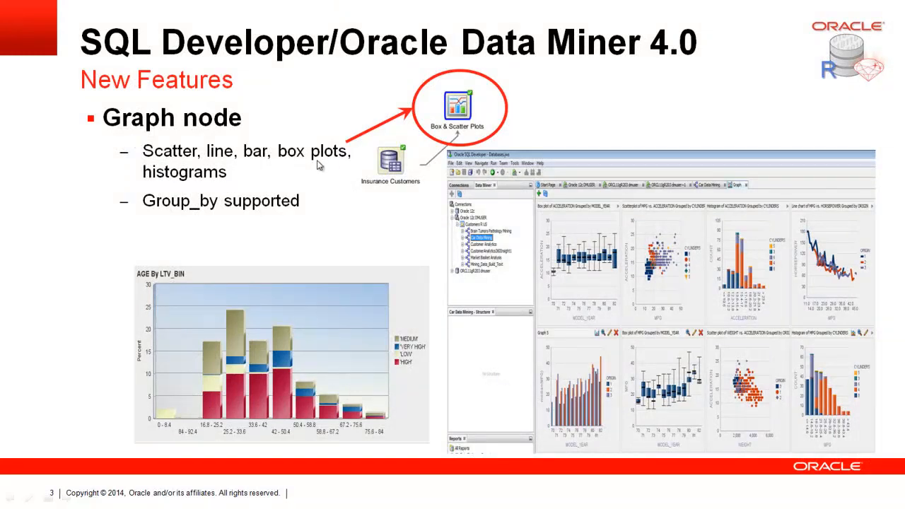
click(266, 206)
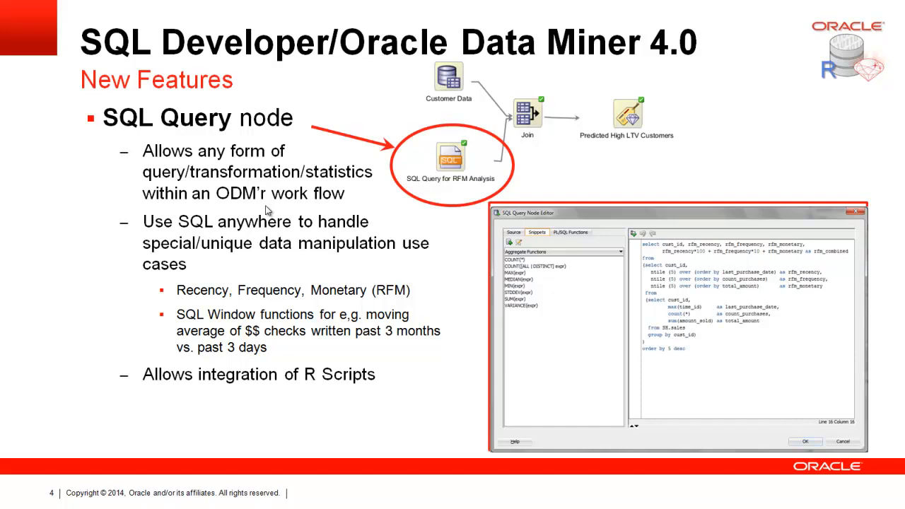
click(267, 208)
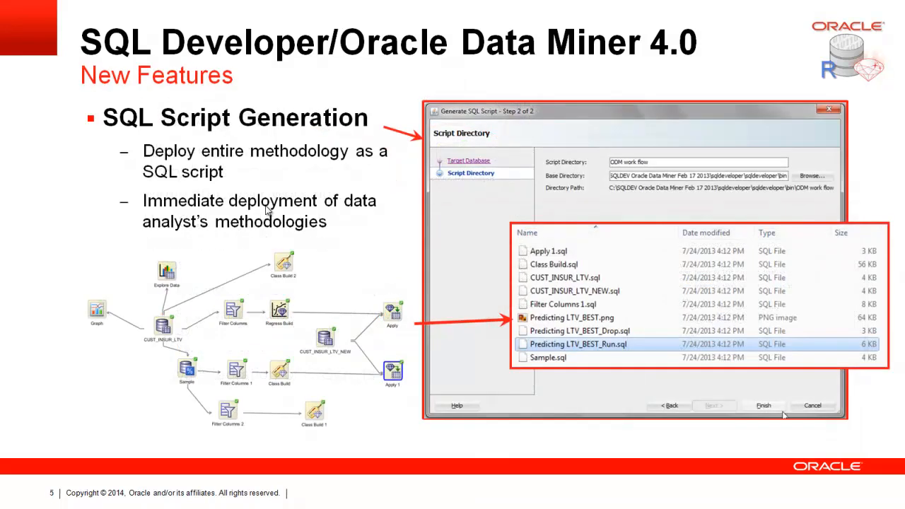